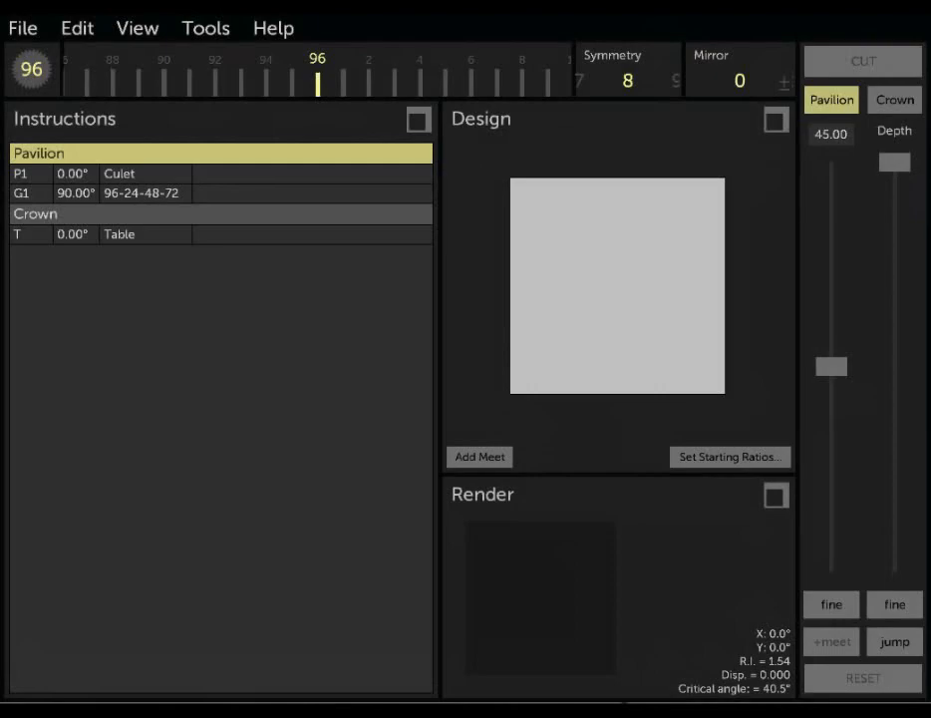
- Start a new design and set the pavilion cut to index 3 with 16-fold symmetry
left_click(26, 30)
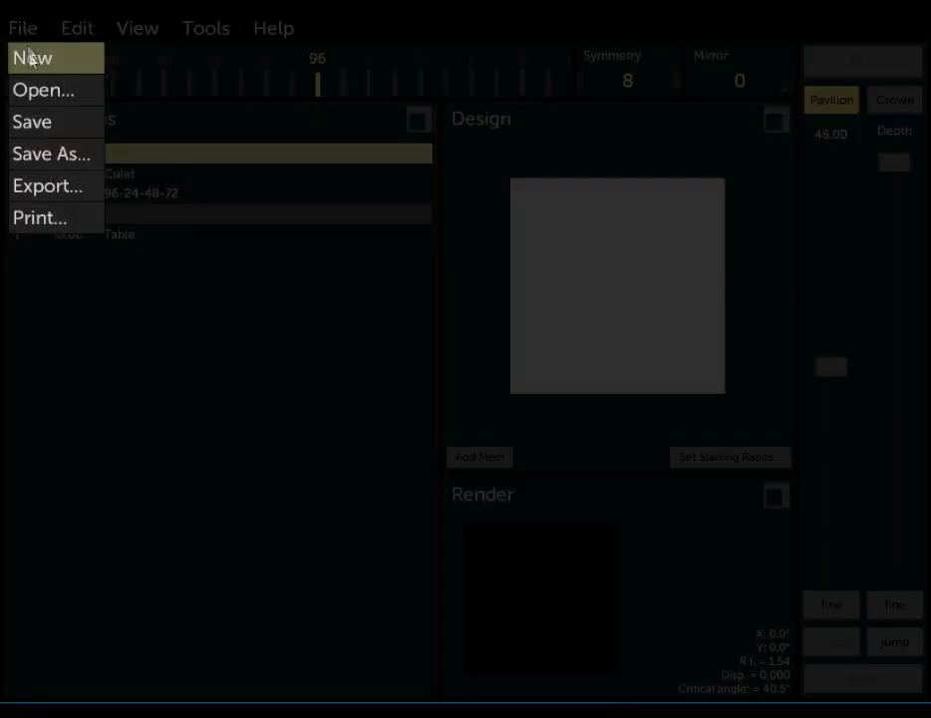
left_click(33, 59)
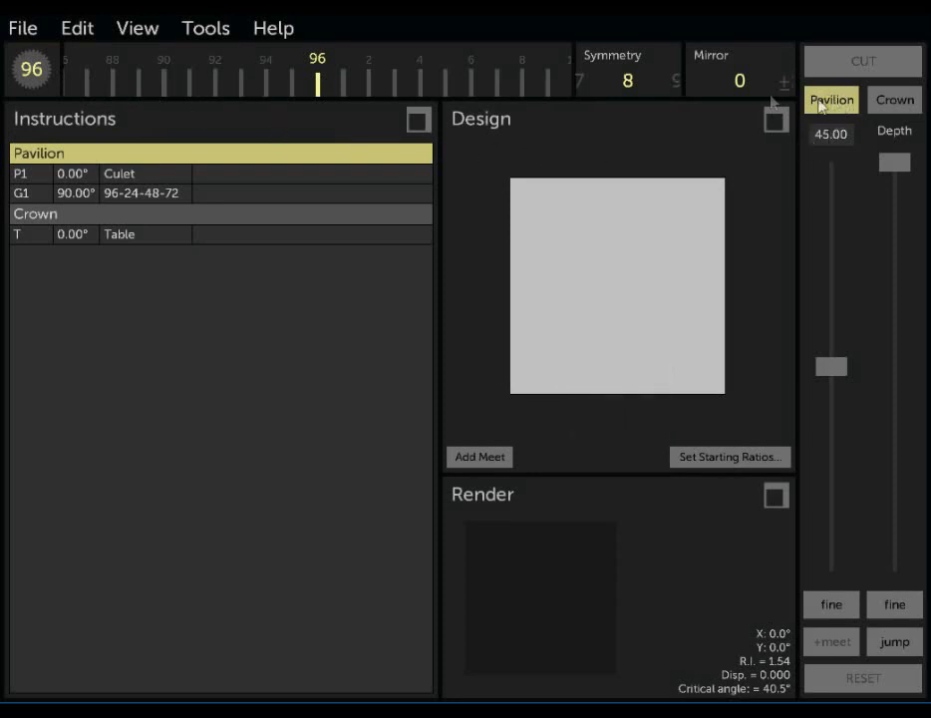
left_click_drag(507, 75, 455, 79)
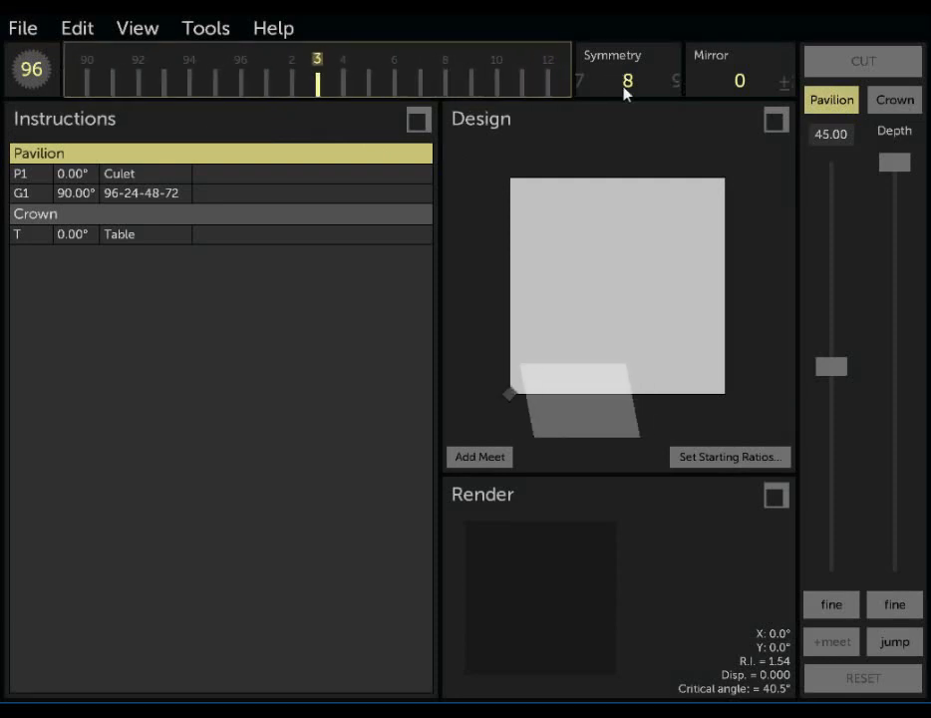
type("16")
key("Return")
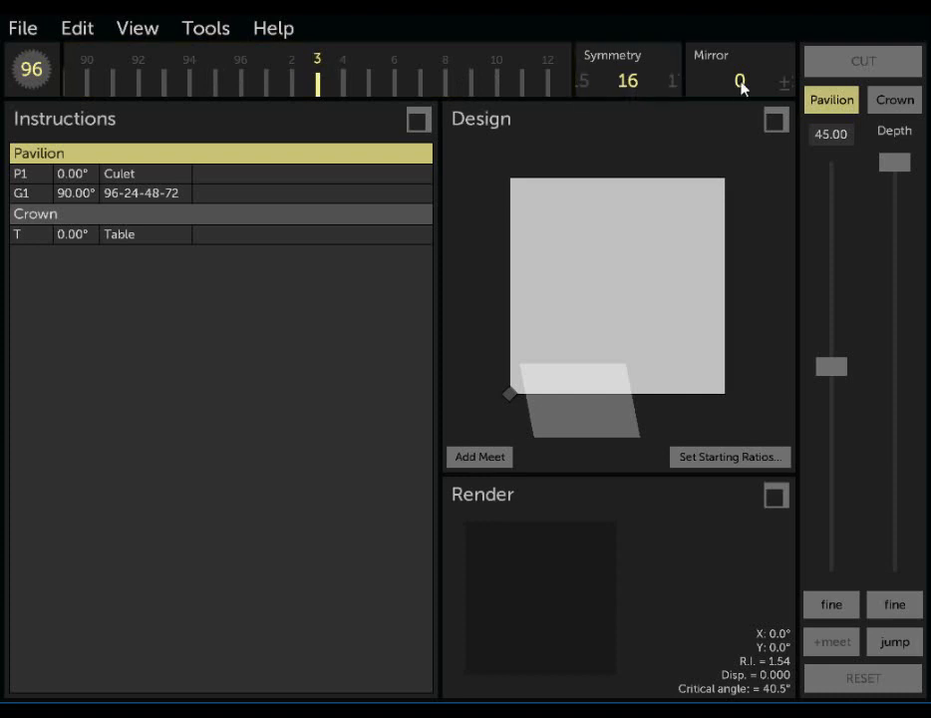
- Cut the 16 pavilion facets at 43°, deep enough for them to meet at a point and remove the flat culet
left_click_drag(823, 368, 834, 388)
left_click(832, 137)
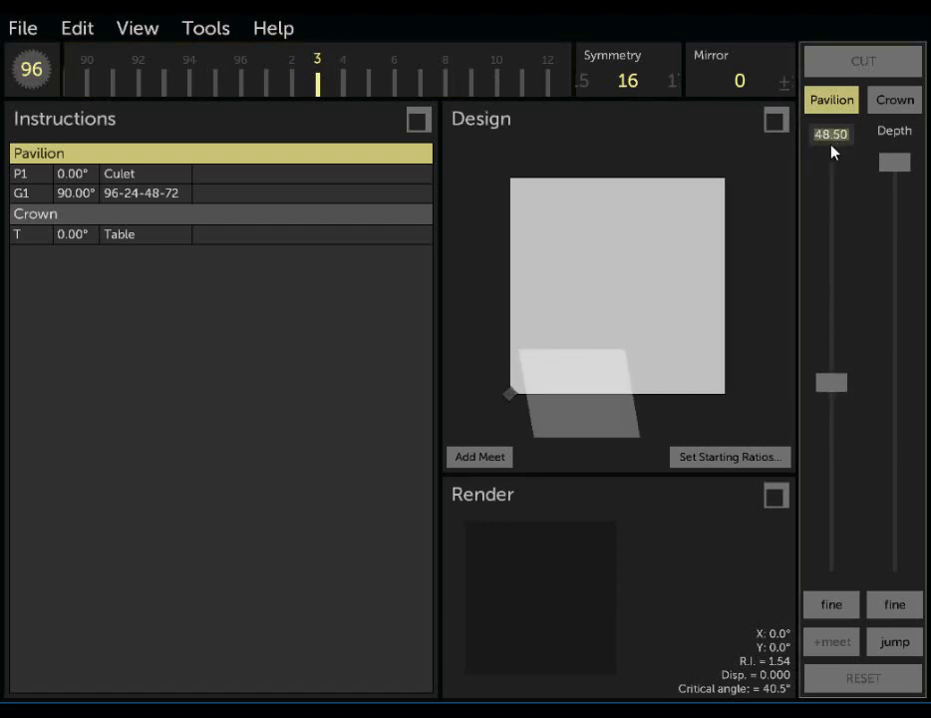
type("43")
key("Return")
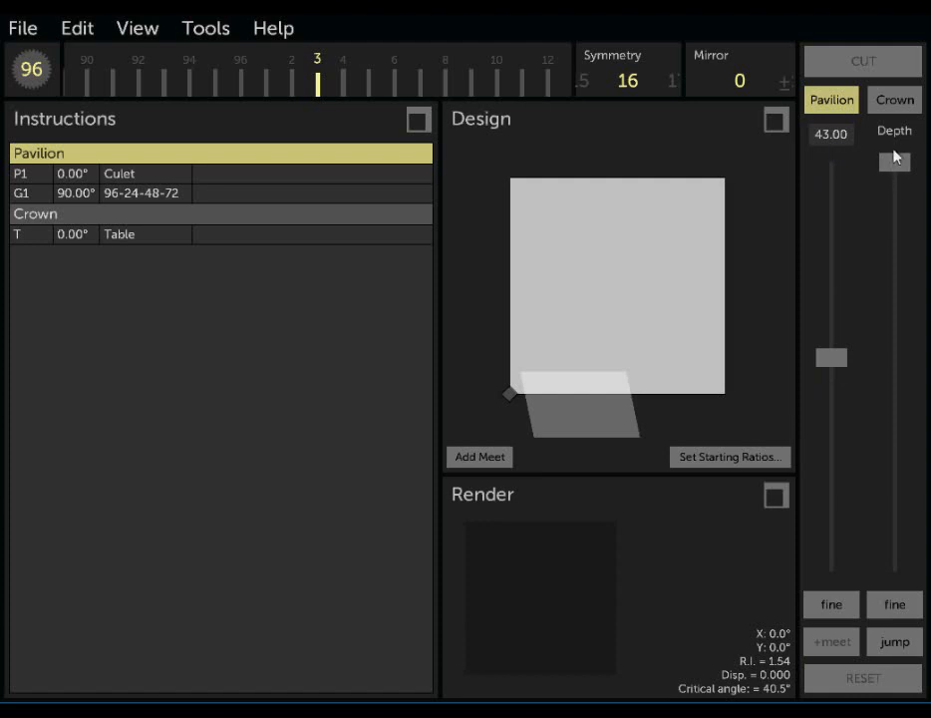
left_click_drag(894, 162, 903, 431)
left_click_drag(651, 374, 780, 376)
left_click_drag(881, 435, 898, 421)
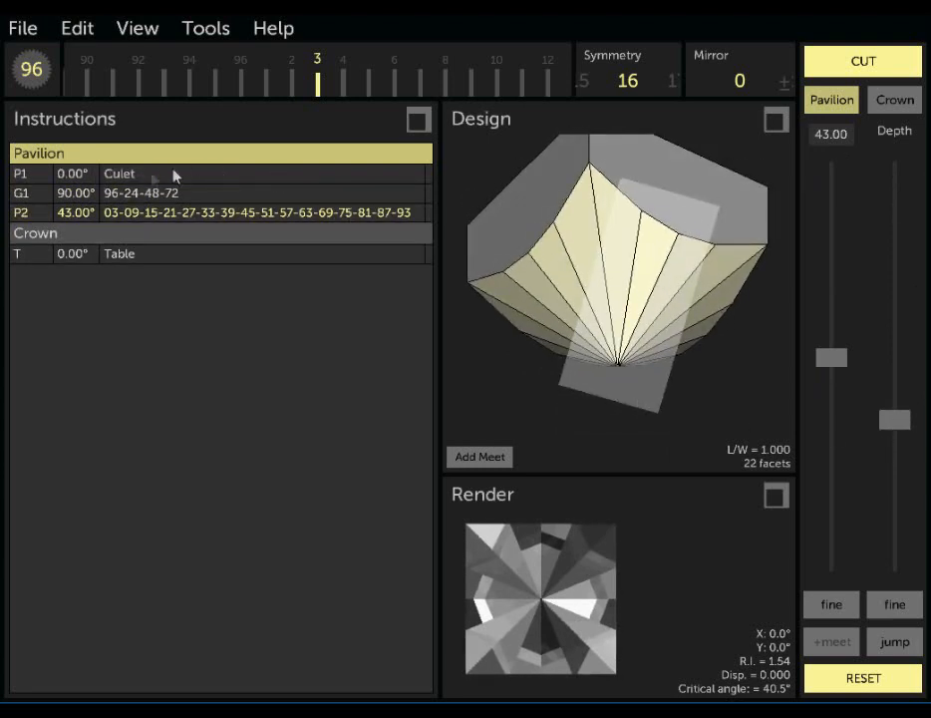
left_click_drag(902, 428, 904, 445)
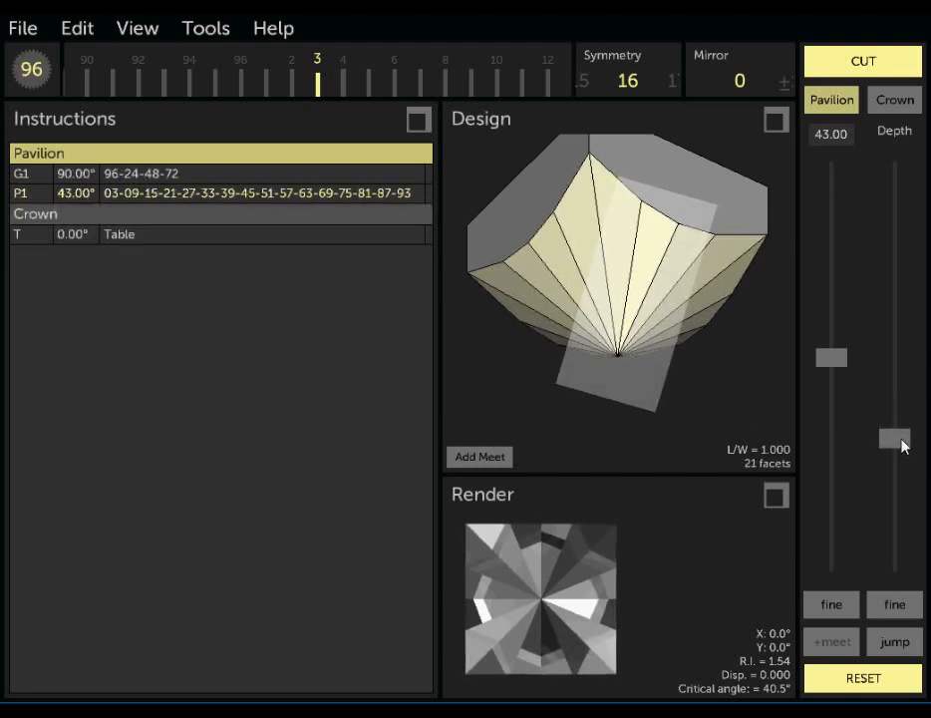
left_click_drag(697, 222, 662, 260)
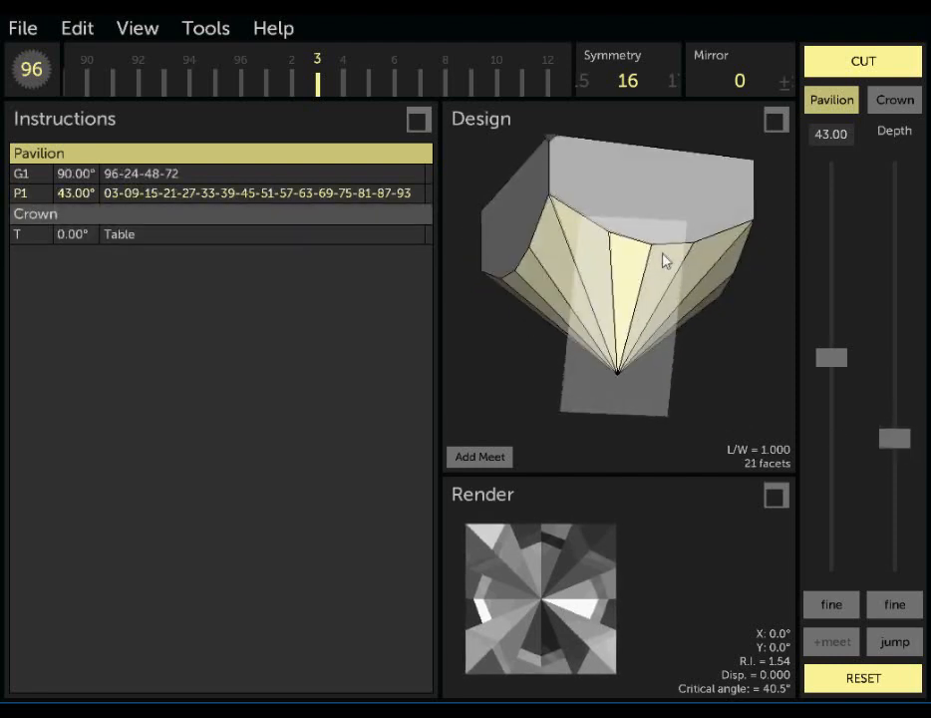
left_click(847, 62)
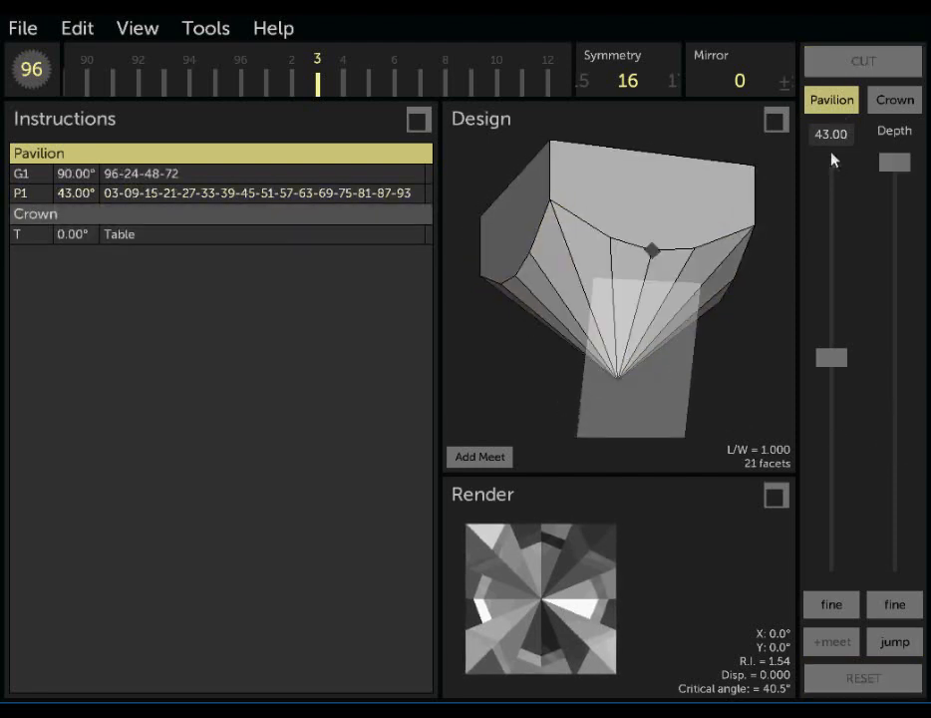
- Cut a 16-sided girdle at 90° on the same indexes, deep enough to remove the original square sides
left_click_drag(833, 359, 852, 626)
left_click_drag(894, 168, 908, 364)
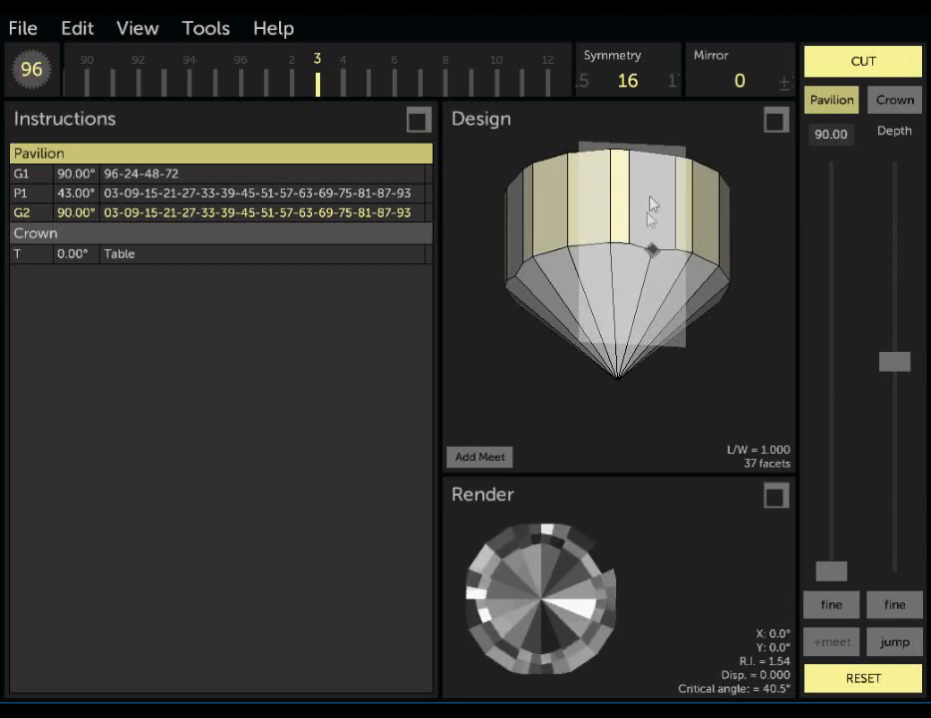
left_click_drag(893, 377, 901, 403)
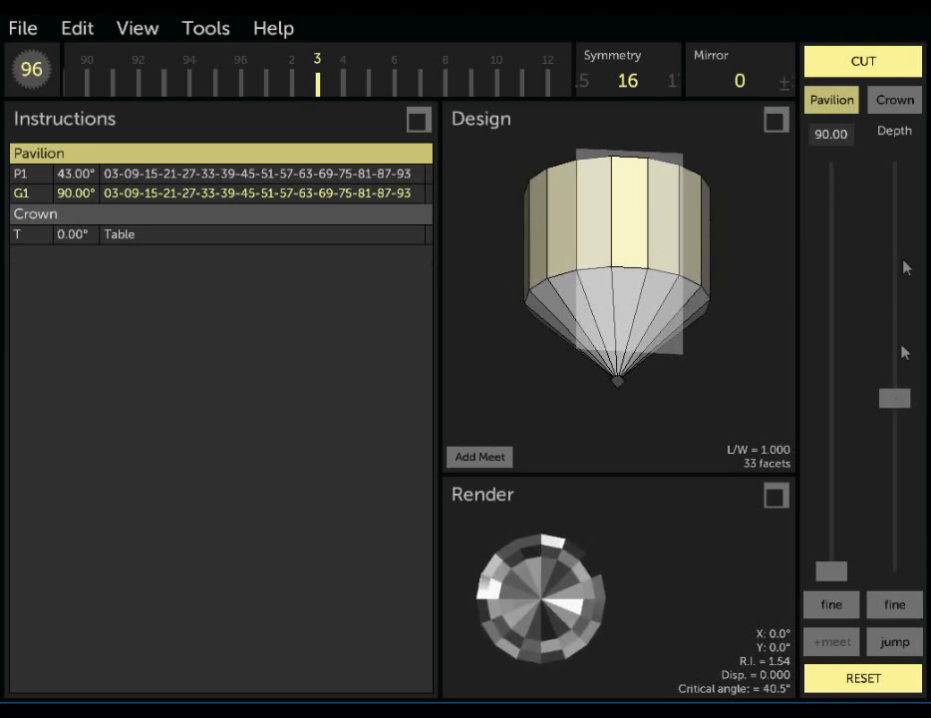
left_click(861, 67)
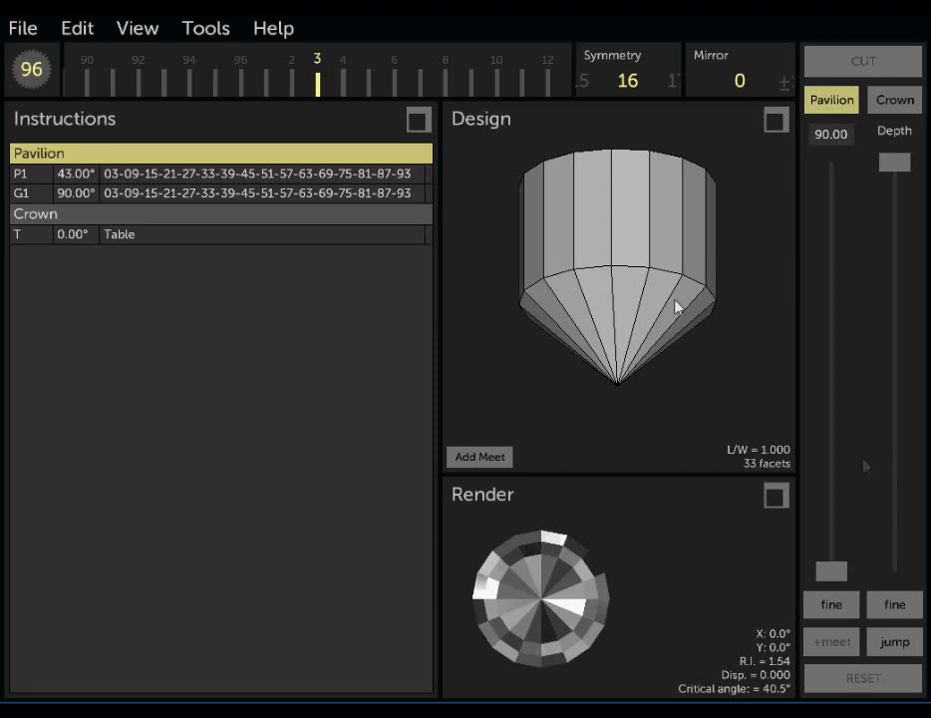
- Set up an eight-fold pavilion tier at index 96 and 41°, jump its depth to the pavilion-girdle corner, and add that corner as a meetpoint
left_click_drag(341, 71, 414, 72)
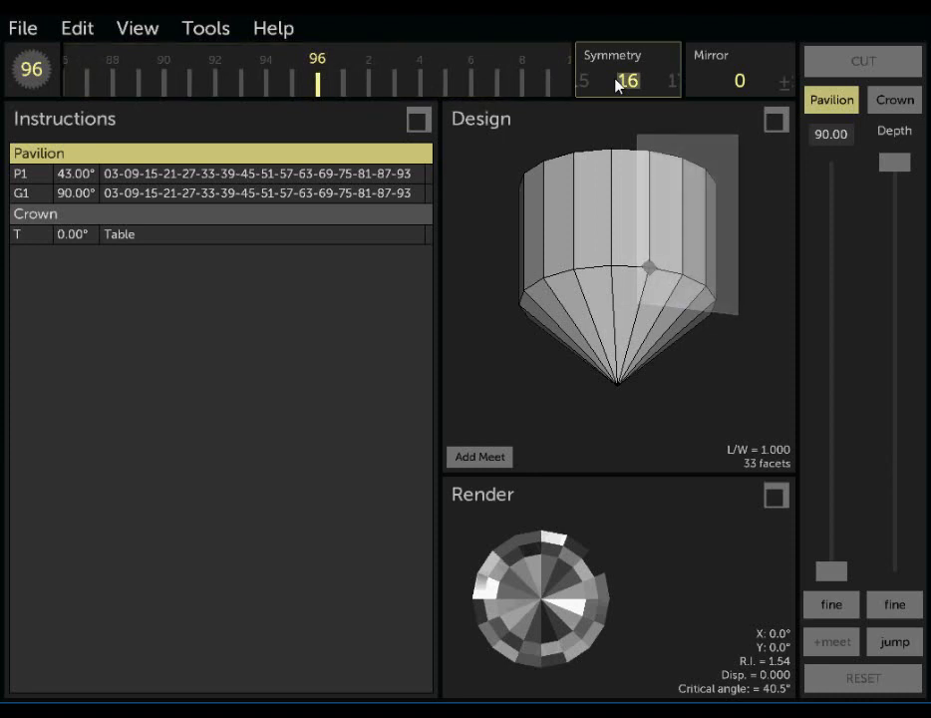
type("8")
key("Return")
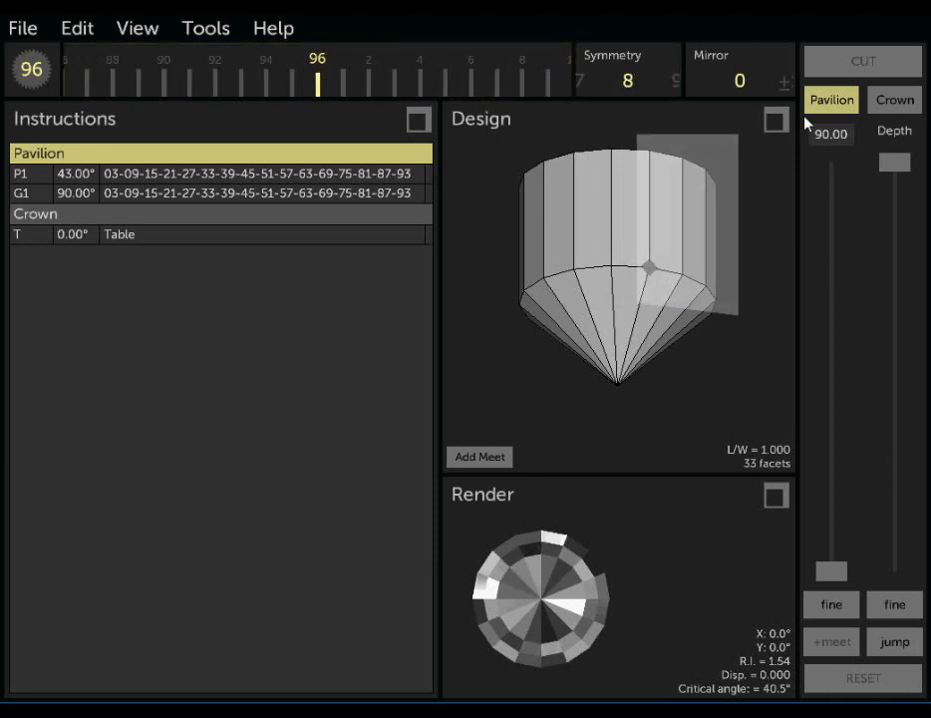
left_click(831, 140)
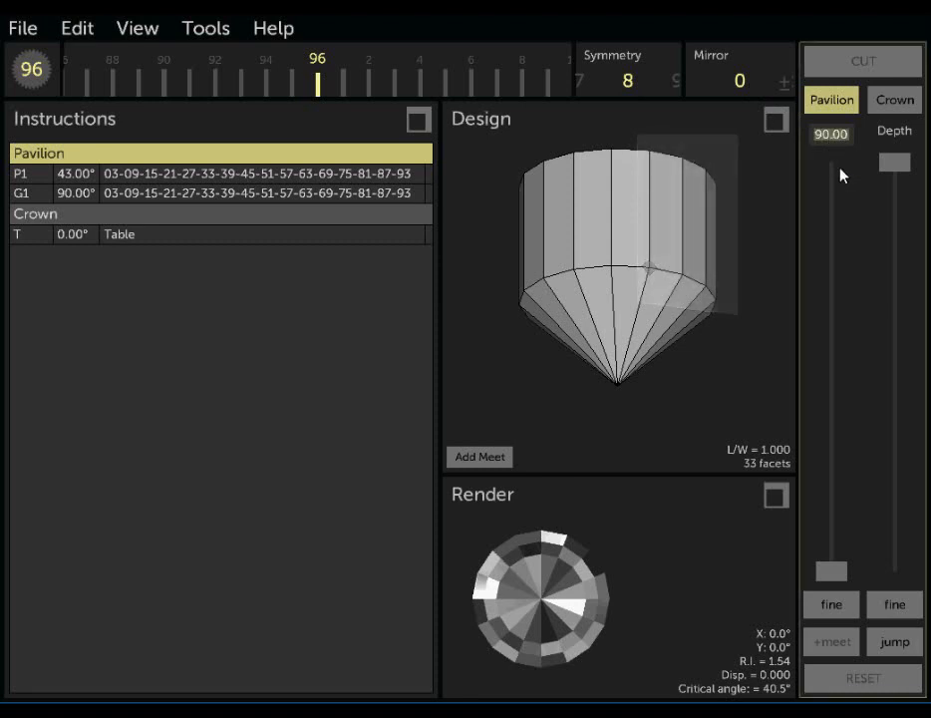
type("41")
key("Return")
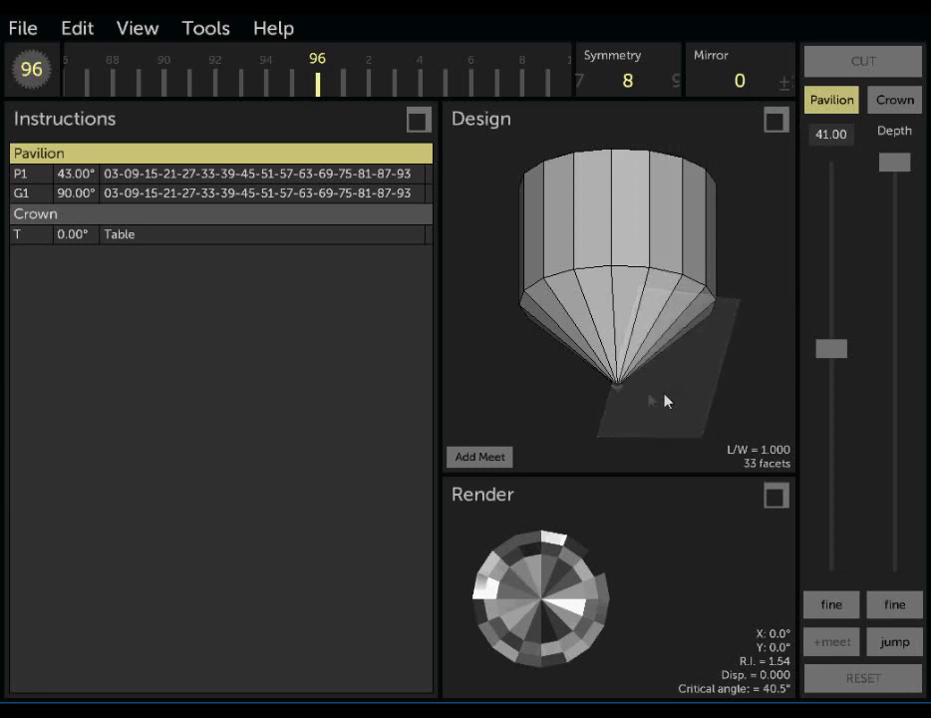
left_click(900, 650)
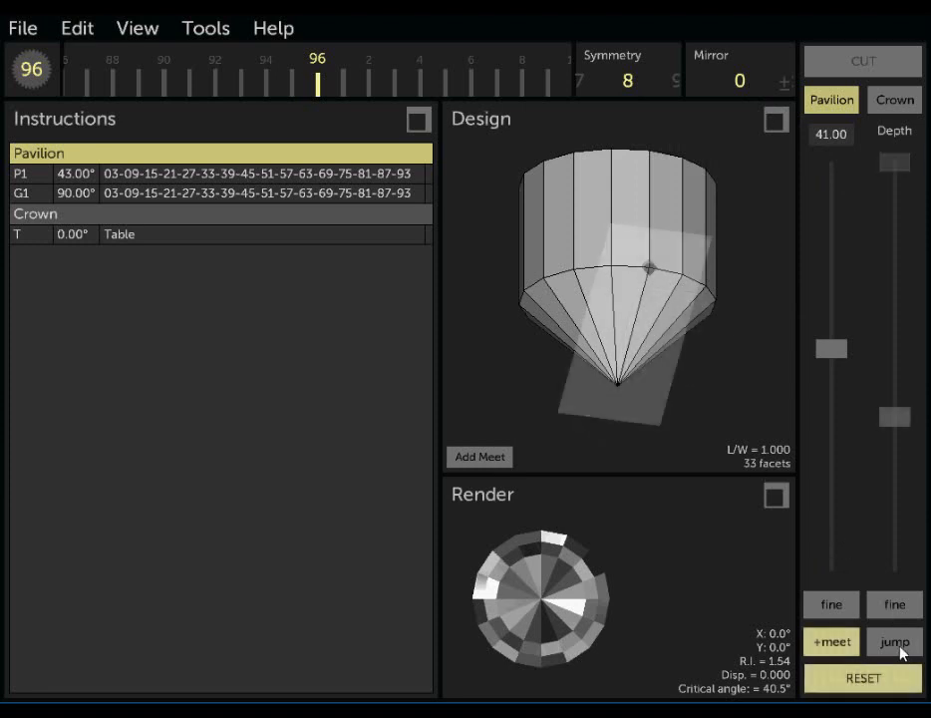
left_click_drag(539, 339, 580, 316)
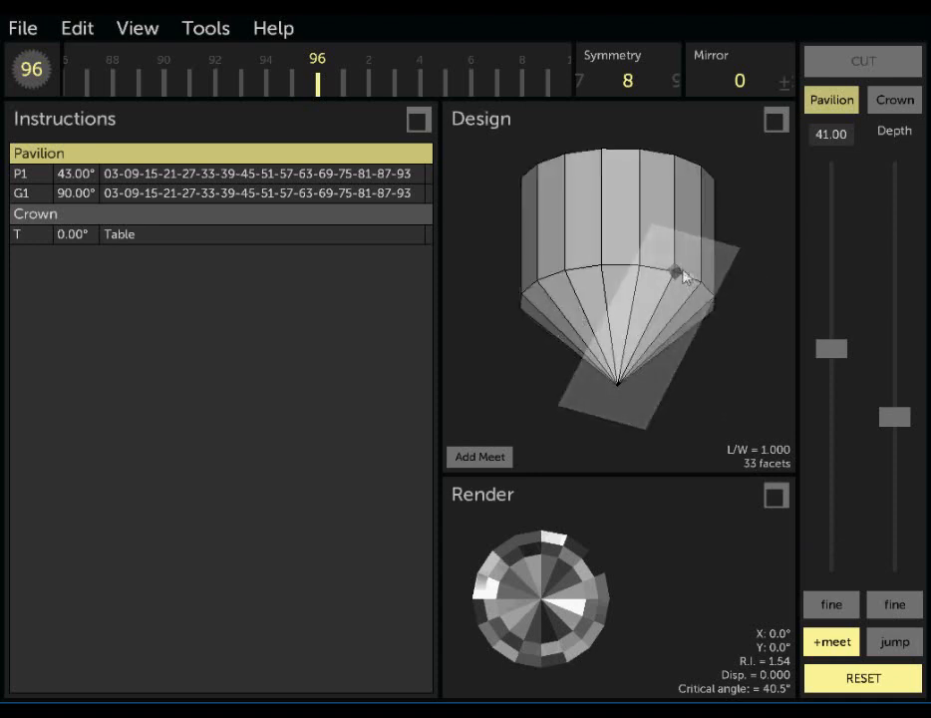
left_click(906, 647)
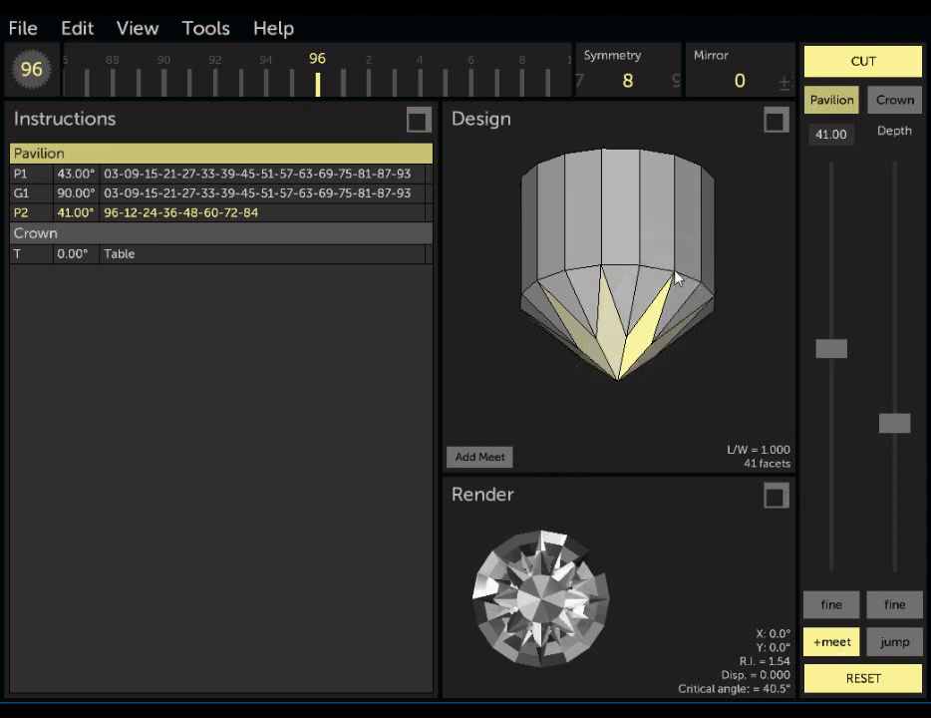
left_click(849, 643)
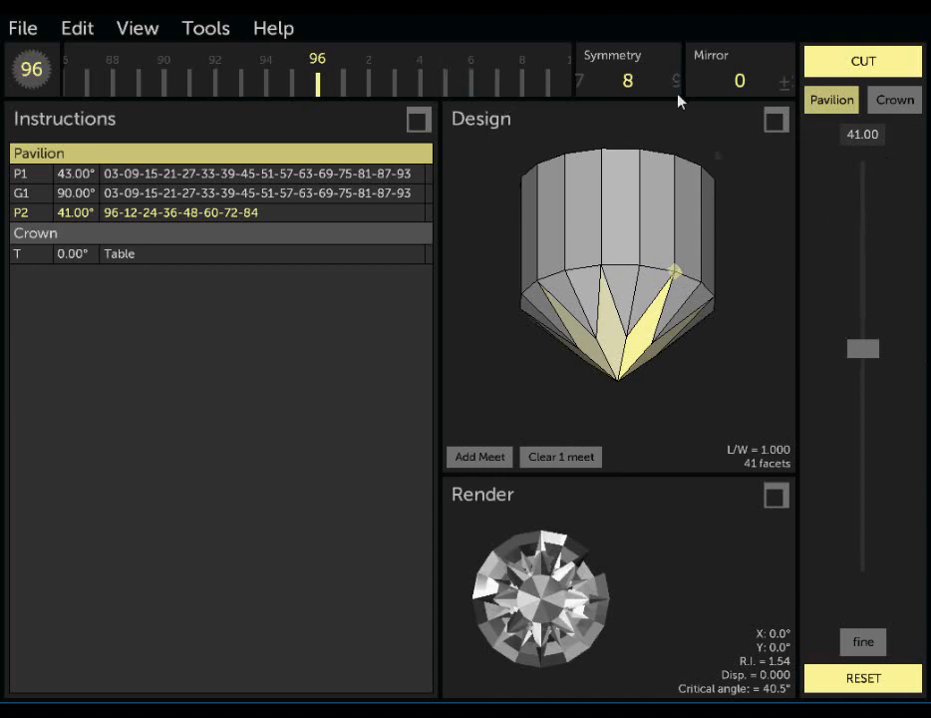
- Try the eight-fold pavilion tier at 40.50°, set its angle back to 41°, and cut it
mouse_move(869, 357)
left_mouse_down()
mouse_move(869, 344)
mouse_move(870, 353)
left_mouse_up()
mouse_move(493, 79)
left_mouse_down()
mouse_move(449, 90)
mouse_move(508, 84)
left_mouse_up()
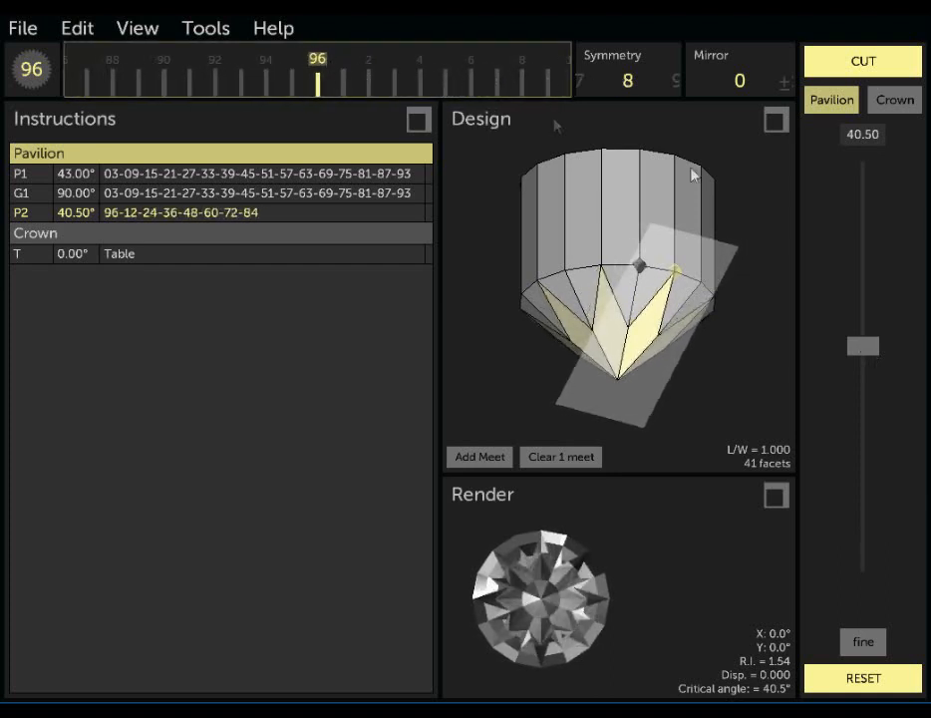
left_click(858, 138)
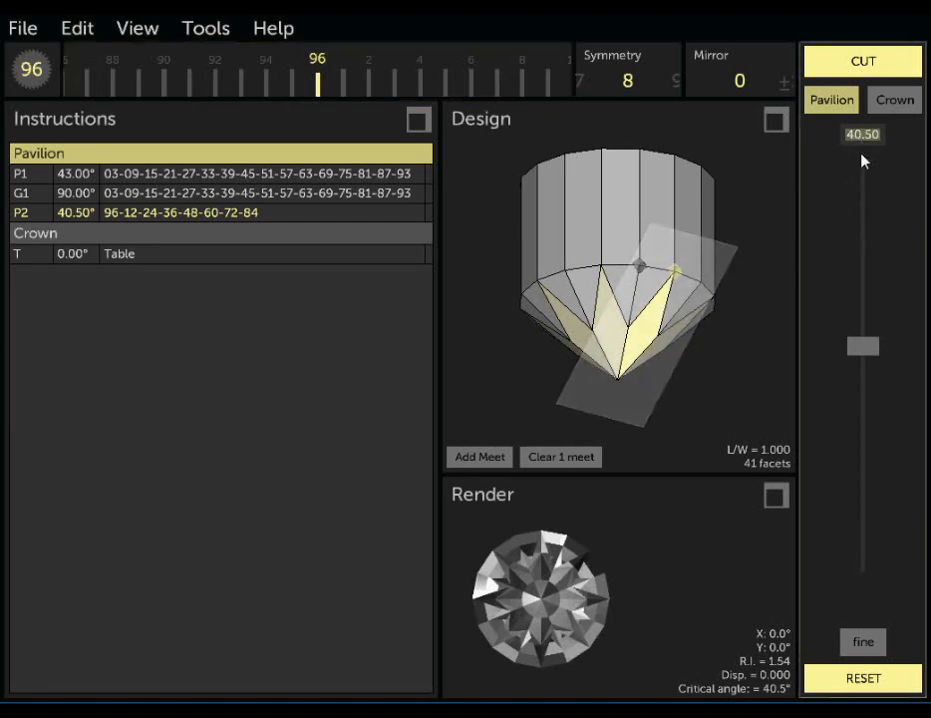
type("41")
key("Return")
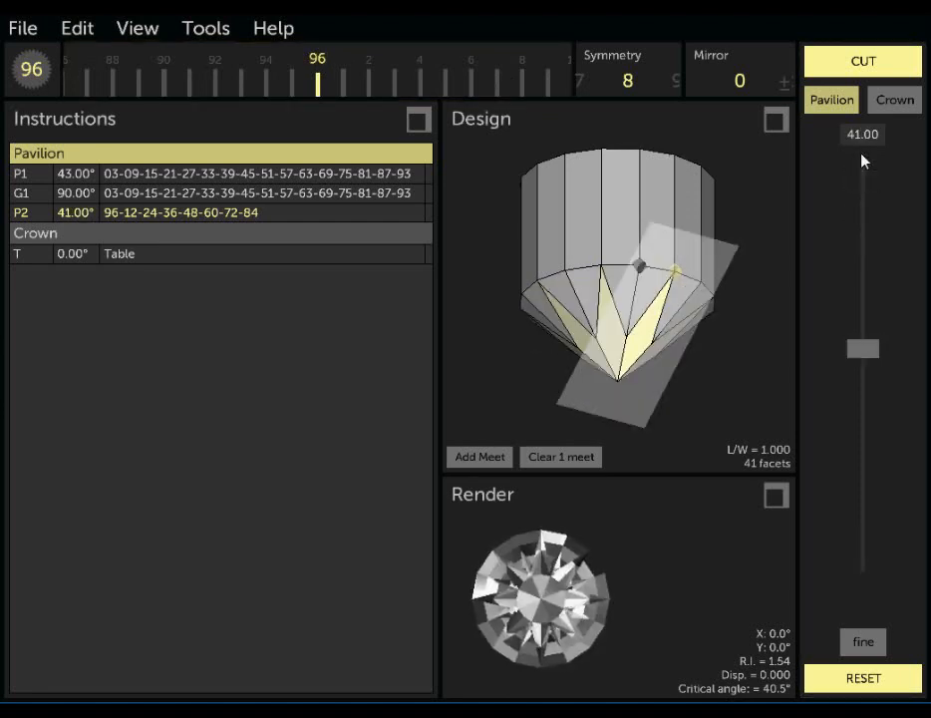
left_click(865, 63)
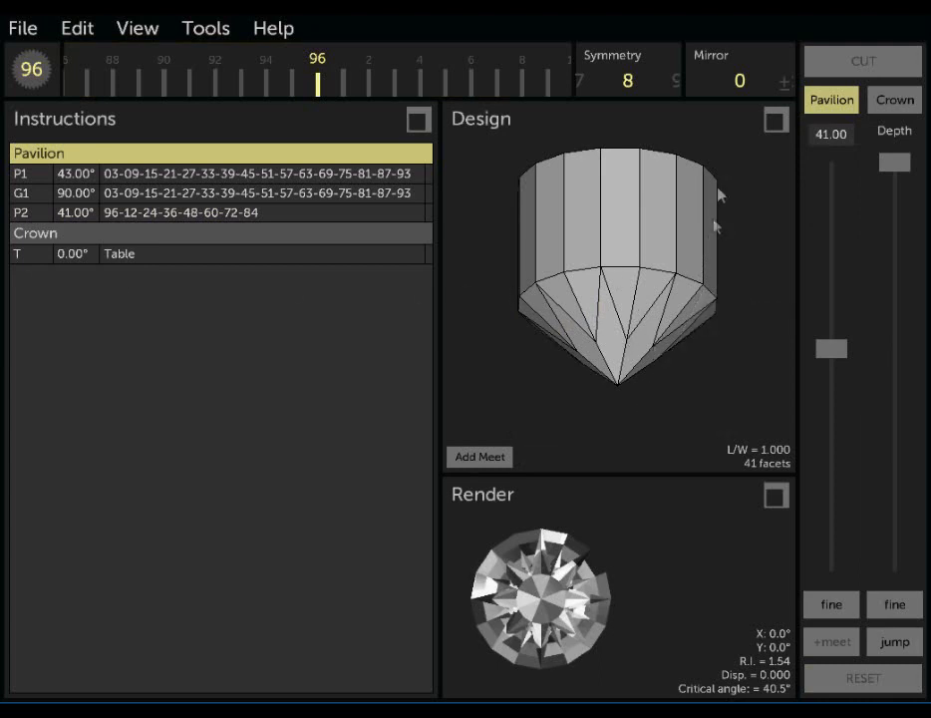
- Switch to cutting the crown and set index 3, 16-fold symmetry and an angle of 32°
left_click(895, 102)
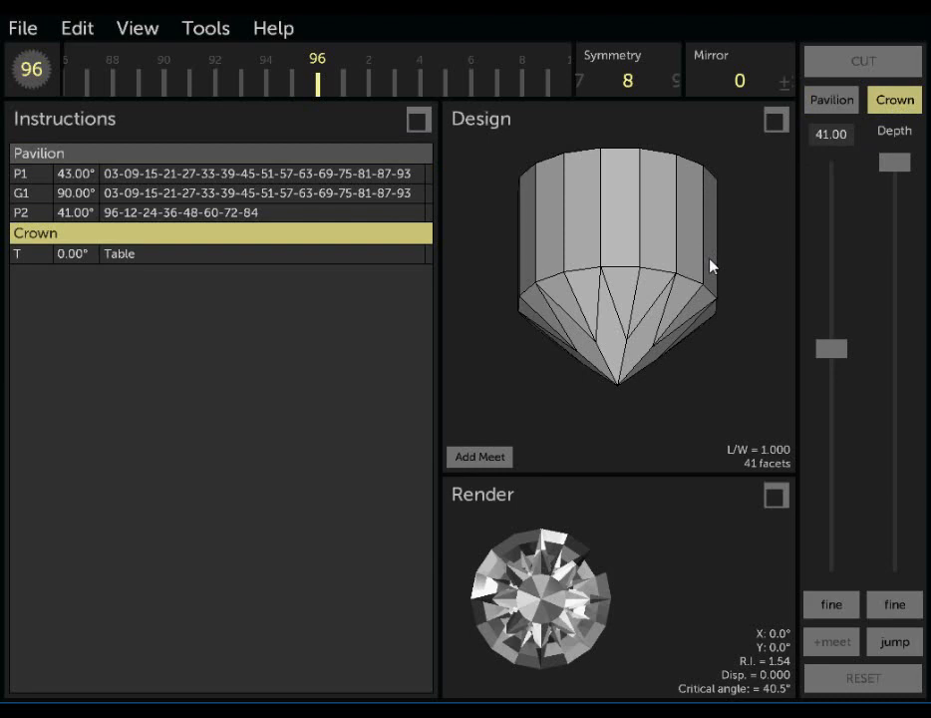
left_click(496, 458)
left_click_drag(392, 66, 363, 72)
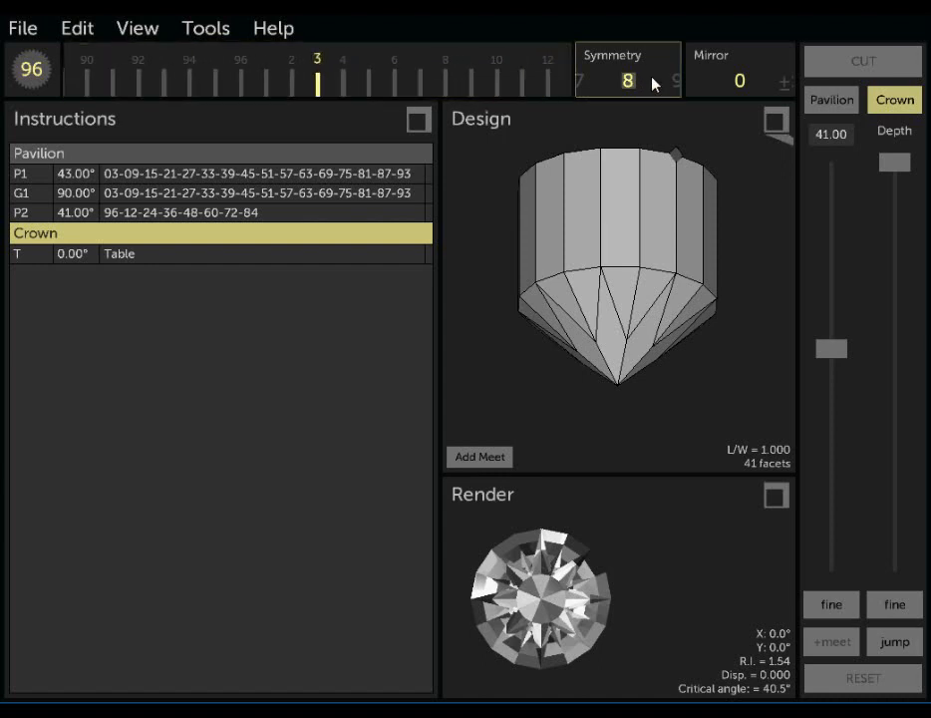
scroll(653, 84, "up", 8)
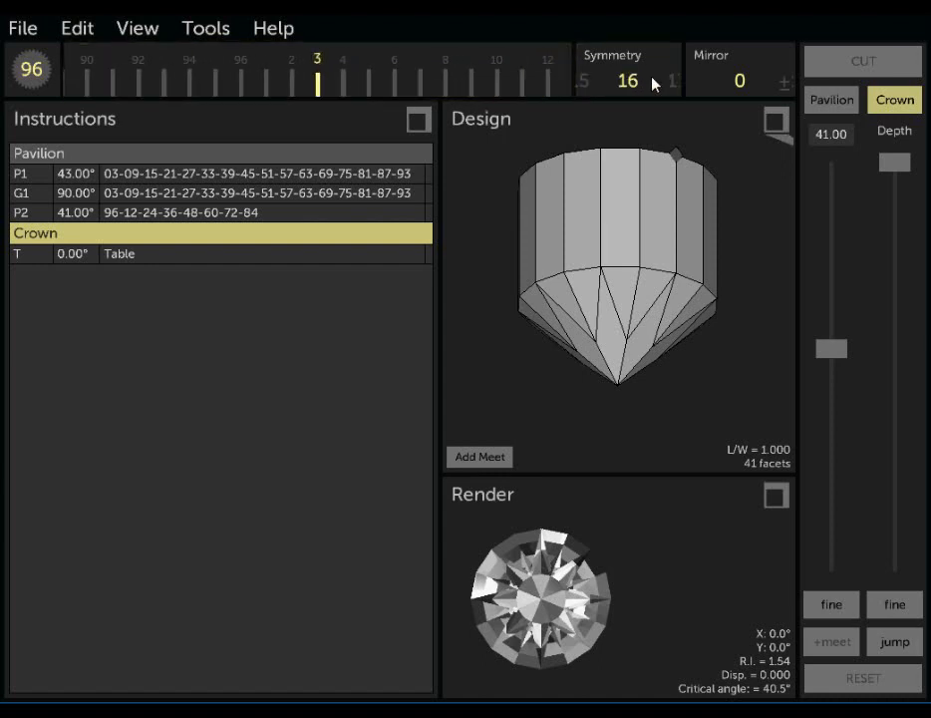
left_click(843, 139)
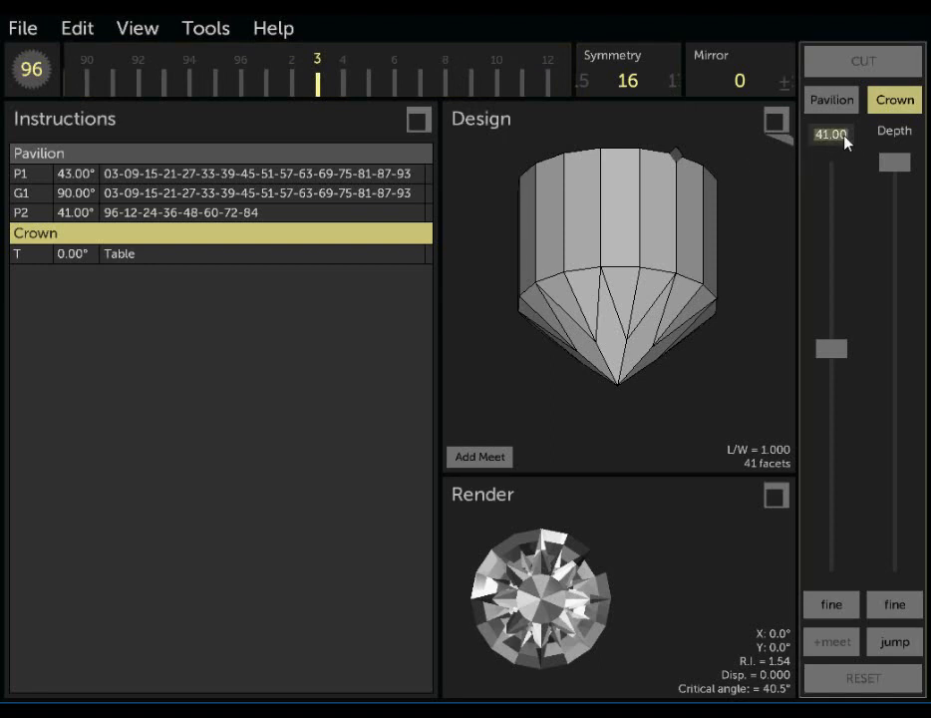
type("32")
key("Return")
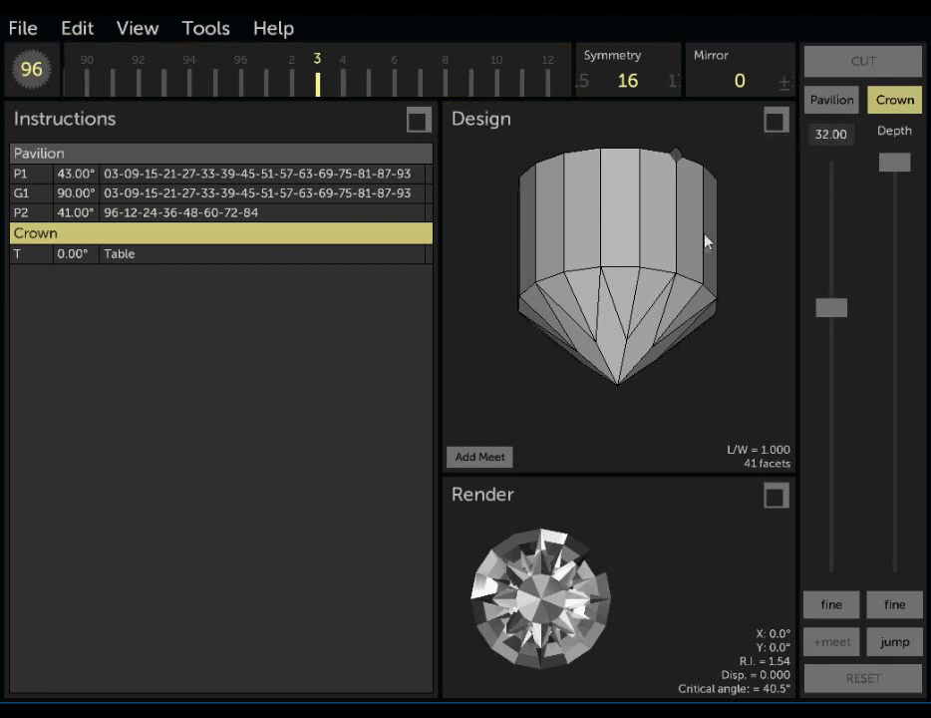
- Start adding a meetpoint on a vertical girdle edge, picking a spot near the edge's lower end just above the pavilion
left_click_drag(720, 249, 658, 304)
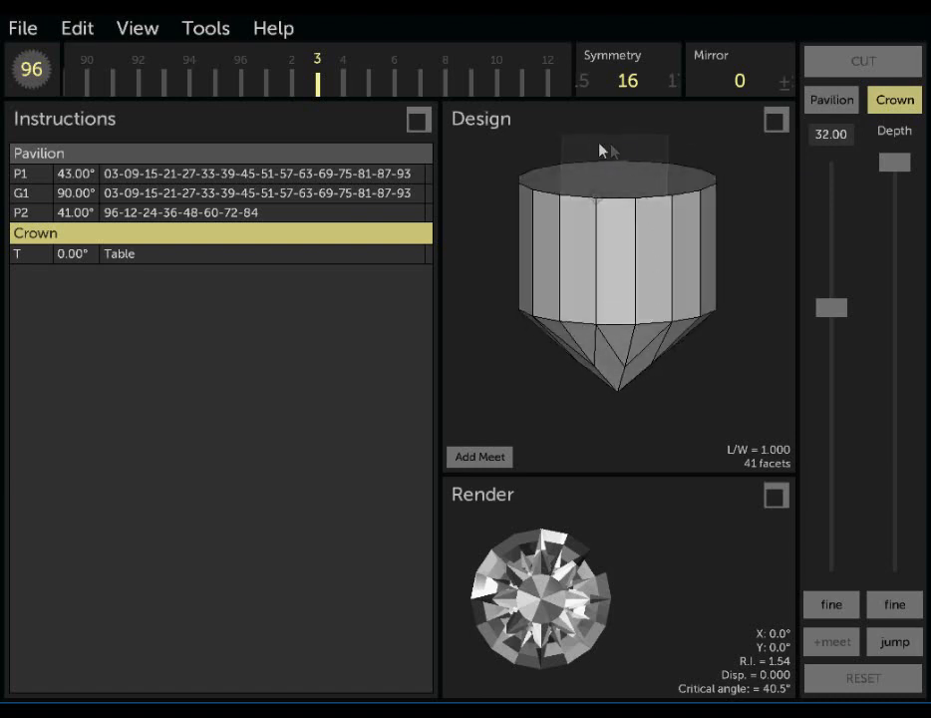
mouse_move(686, 227)
left_mouse_down()
mouse_move(755, 243)
mouse_move(659, 264)
mouse_move(639, 295)
mouse_move(631, 353)
mouse_move(632, 318)
left_mouse_up()
left_click(899, 161)
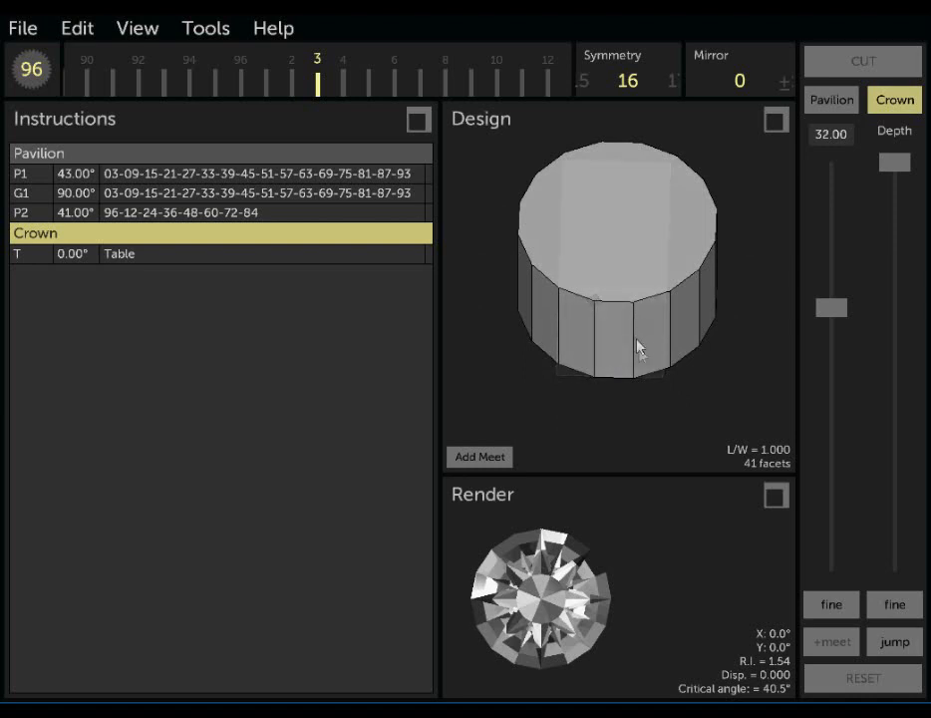
left_click_drag(618, 351, 744, 207)
left_click(898, 160)
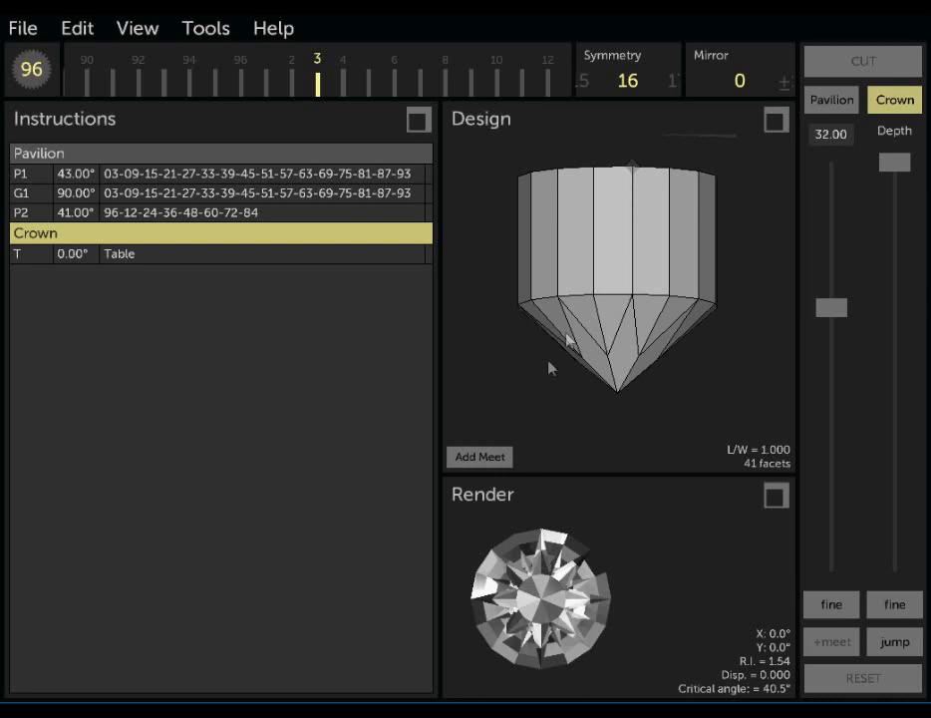
left_click(480, 457)
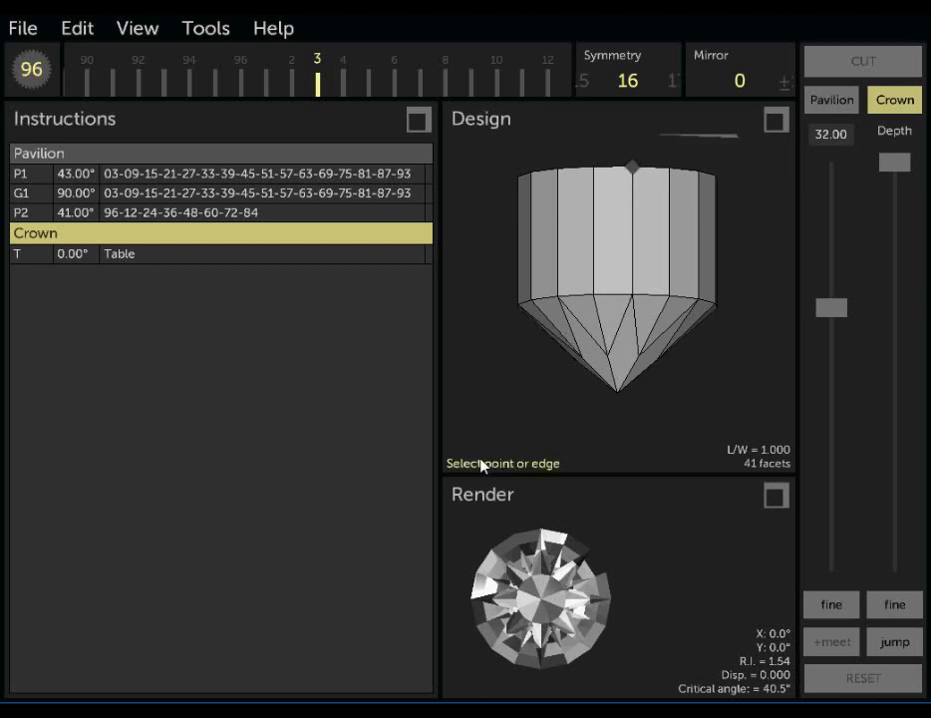
left_click(635, 281)
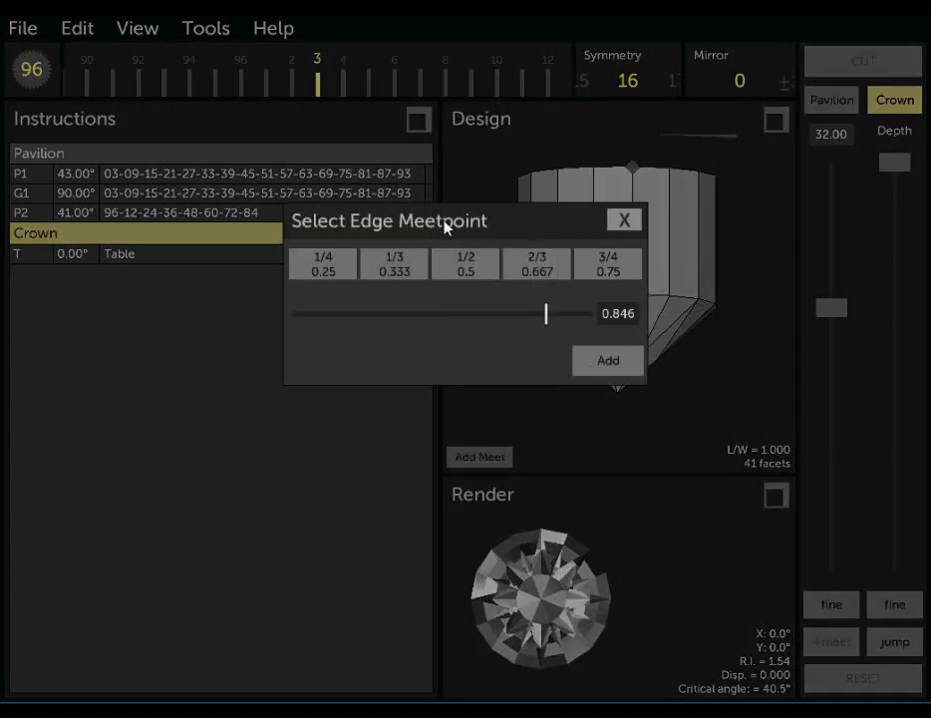
- Set the edge meetpoint's position to about 0.937 along the girdle edge and add it to the 32° crown tier
left_click_drag(444, 227, 630, 364)
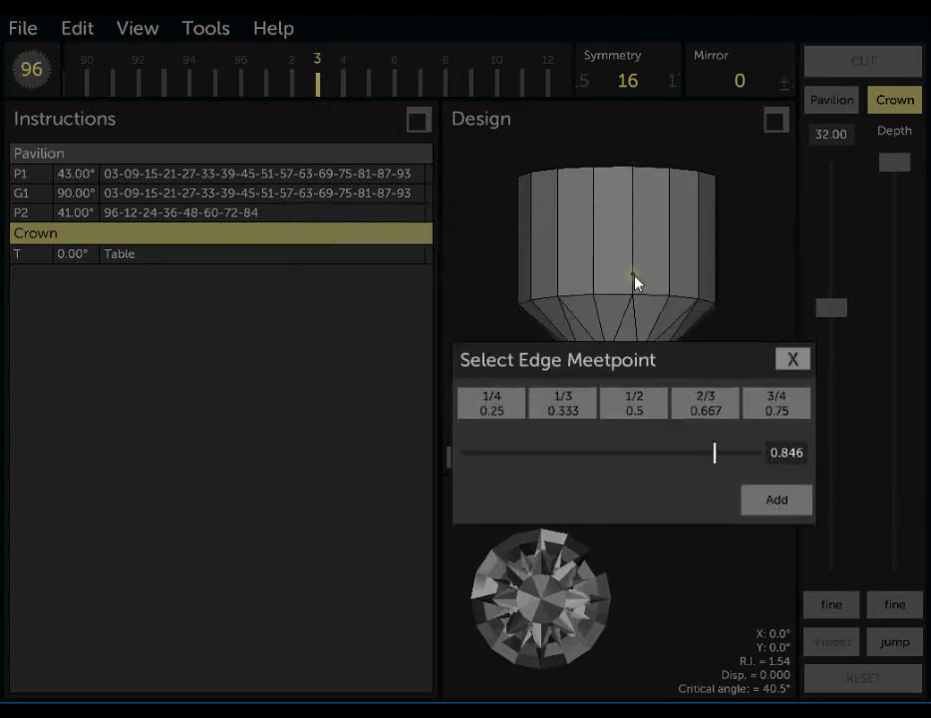
mouse_move(718, 461)
left_mouse_down()
mouse_move(641, 455)
mouse_move(742, 452)
mouse_move(662, 457)
mouse_move(687, 452)
left_mouse_up()
left_click(639, 409)
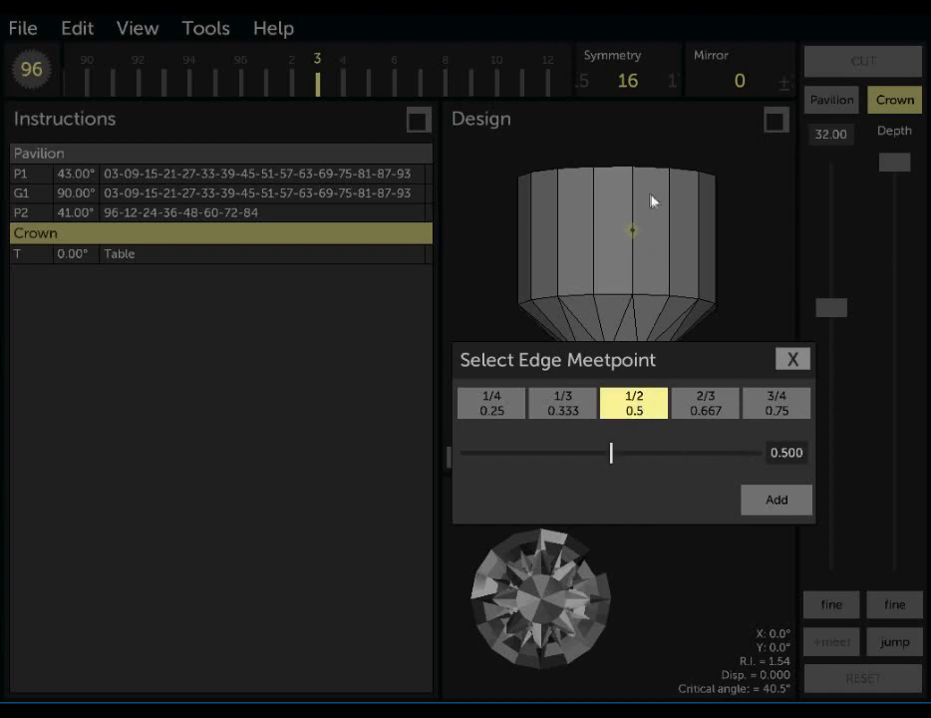
left_click(776, 408)
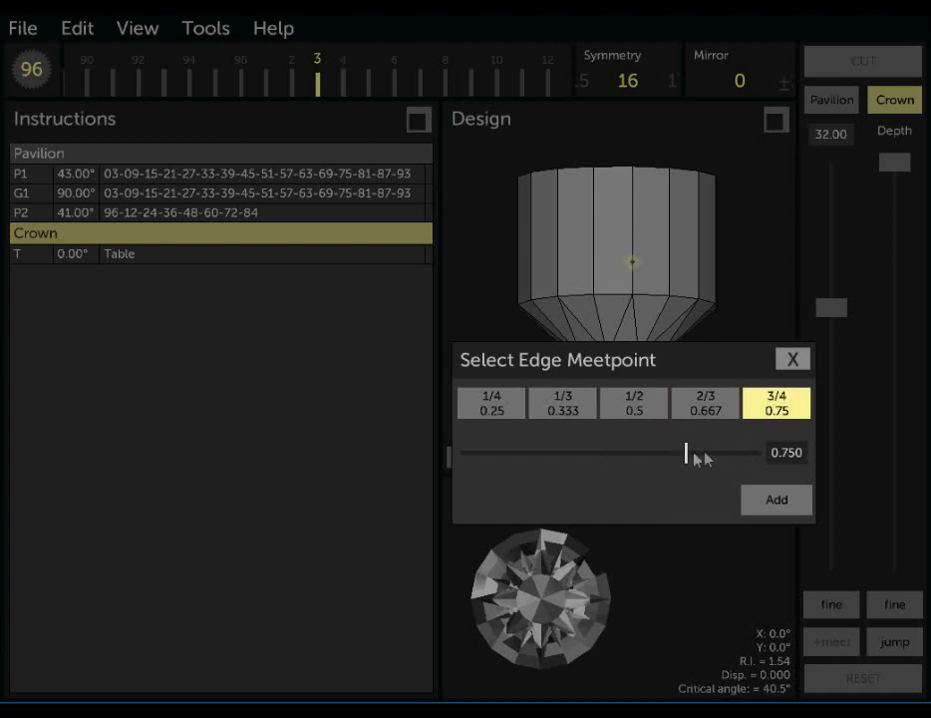
left_click_drag(687, 454, 744, 457)
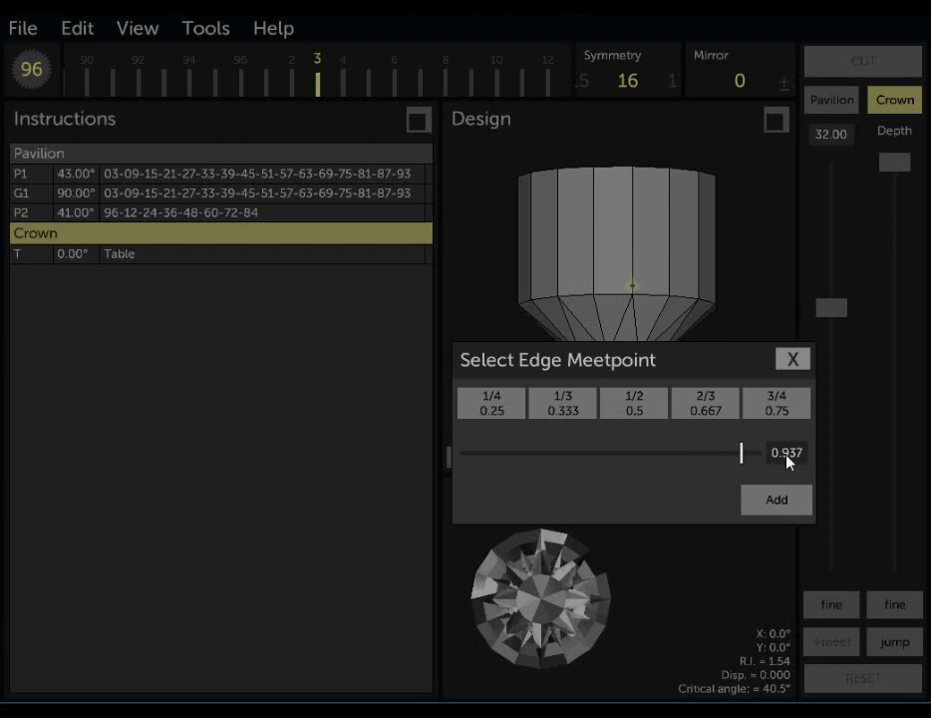
left_click(774, 500)
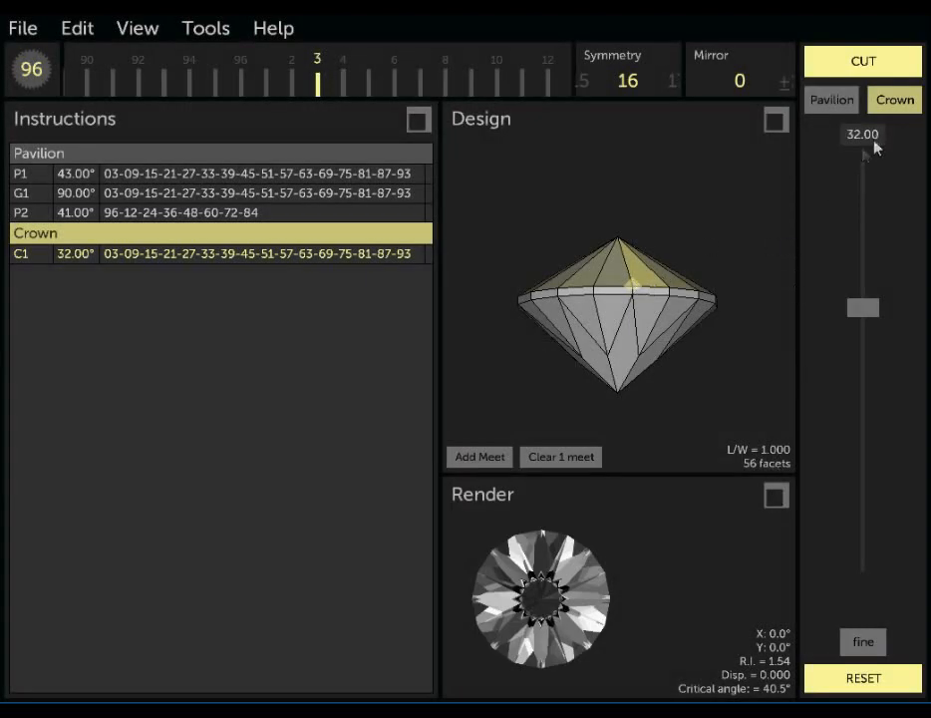
- Try the 16-fold crown tier at 37.50°, set its angle back to 32°, and cut it
left_click_drag(567, 233, 625, 254)
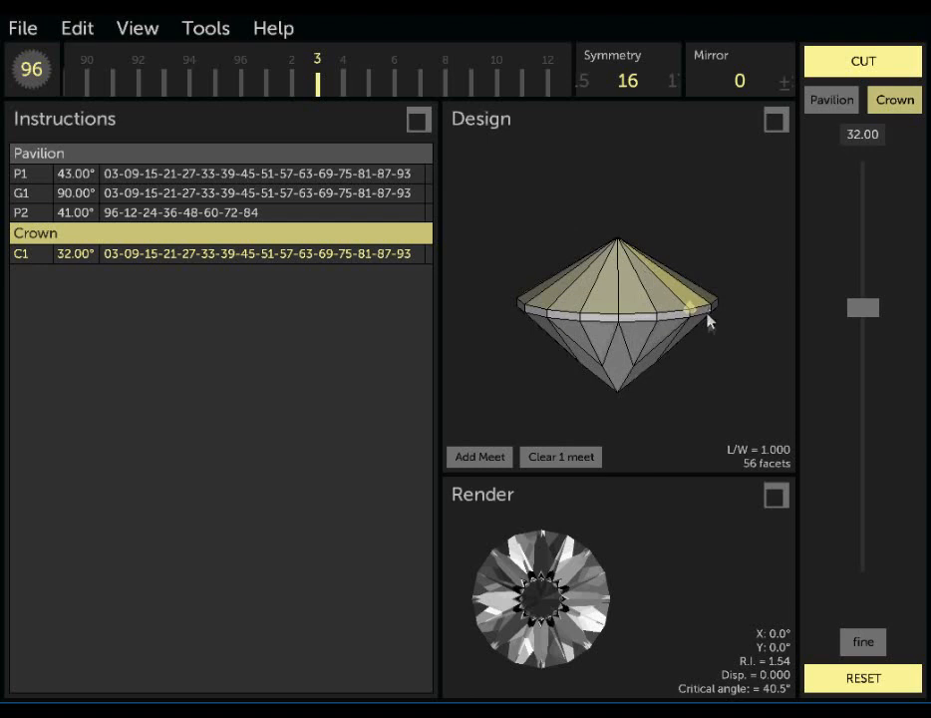
mouse_move(863, 311)
left_mouse_down()
mouse_move(866, 276)
mouse_move(865, 335)
left_mouse_up()
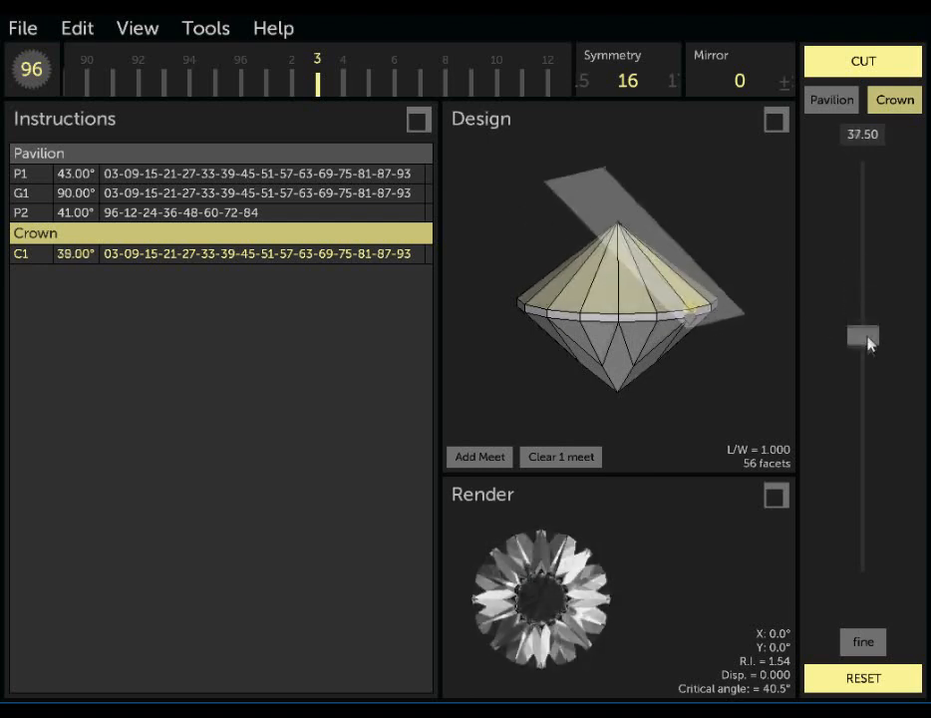
left_click(871, 133)
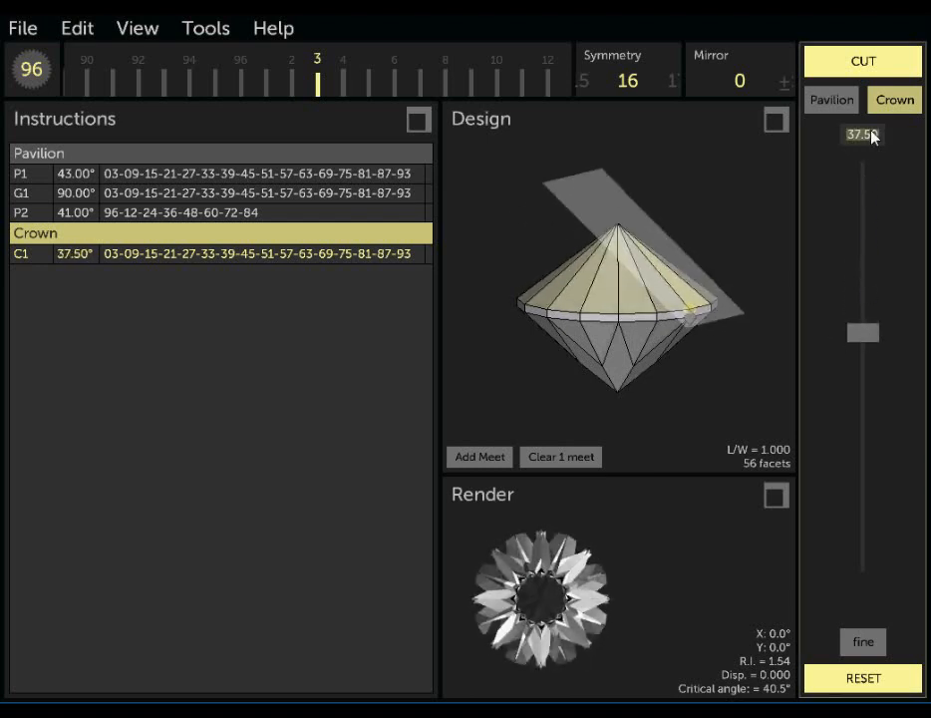
type("32.00")
key("Return")
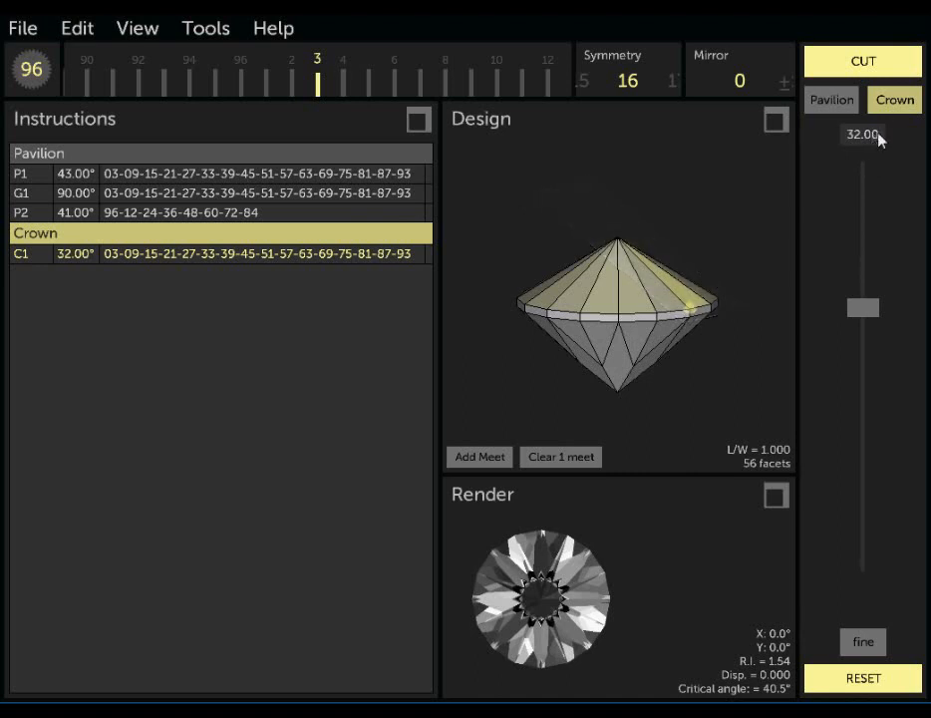
left_click(874, 64)
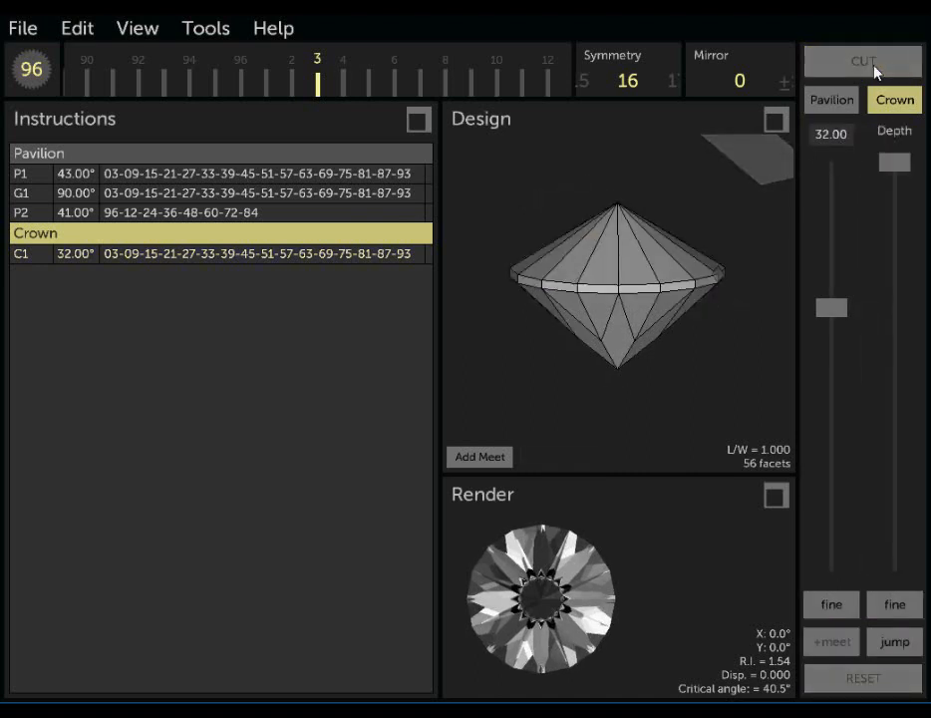
- Cut a second crown tier at index 96, eight-fold symmetry and 28°, jumping its depth to the second meetpoint at the crown-girdle corner
left_click_drag(370, 80, 441, 77)
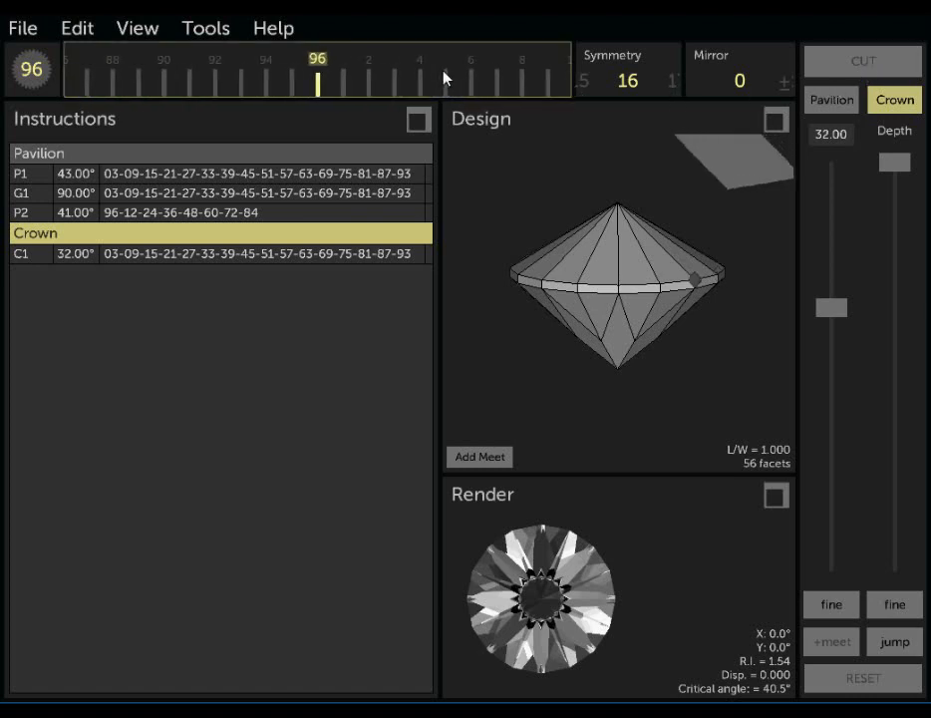
left_click(628, 80)
type("8")
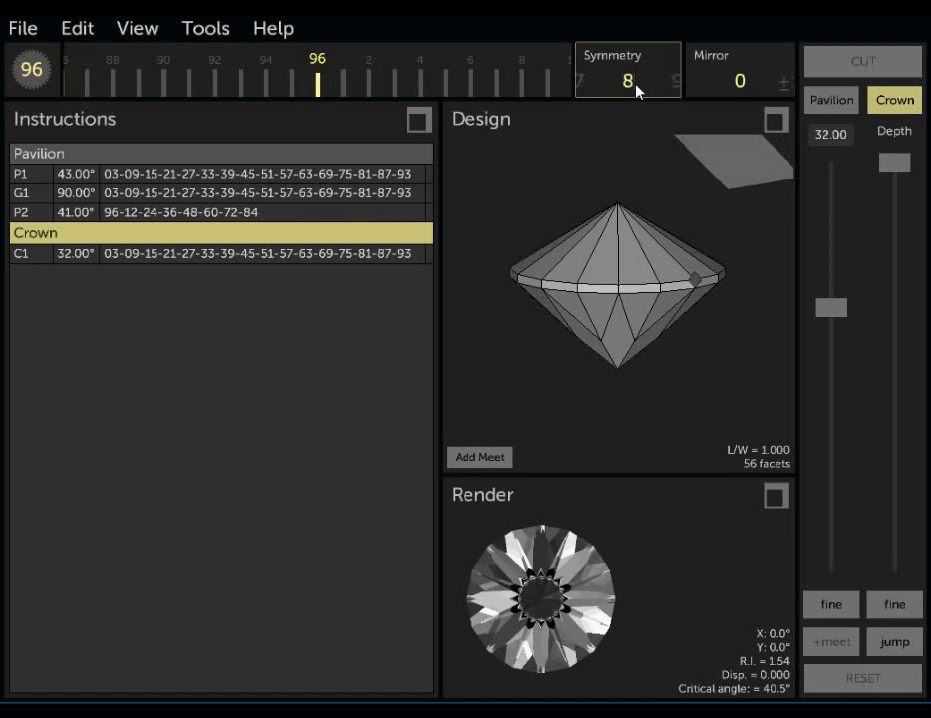
left_click(825, 135)
type("28")
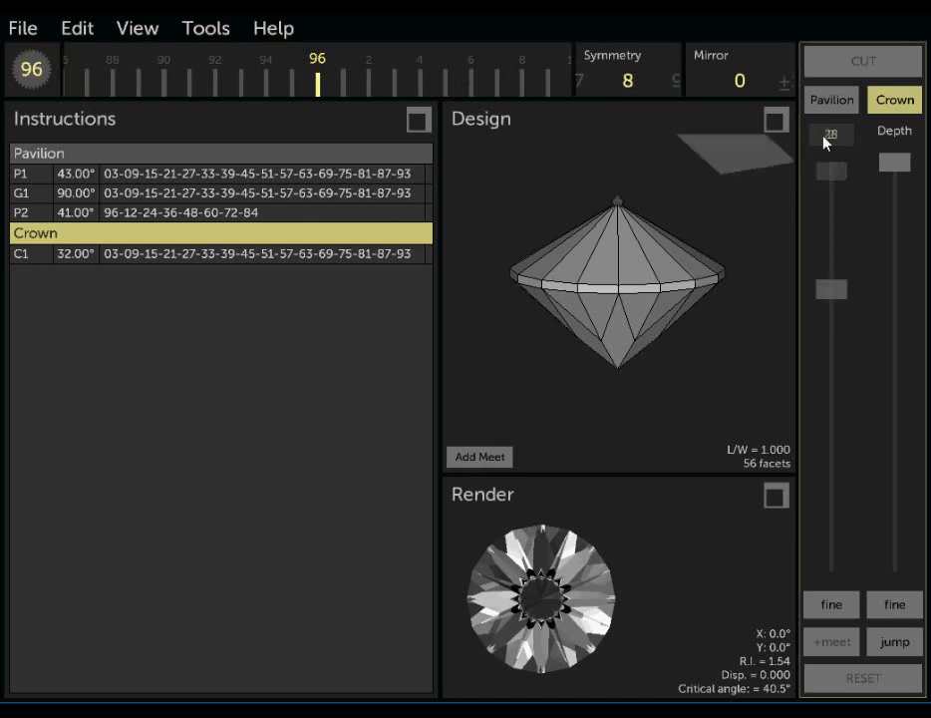
key("Return")
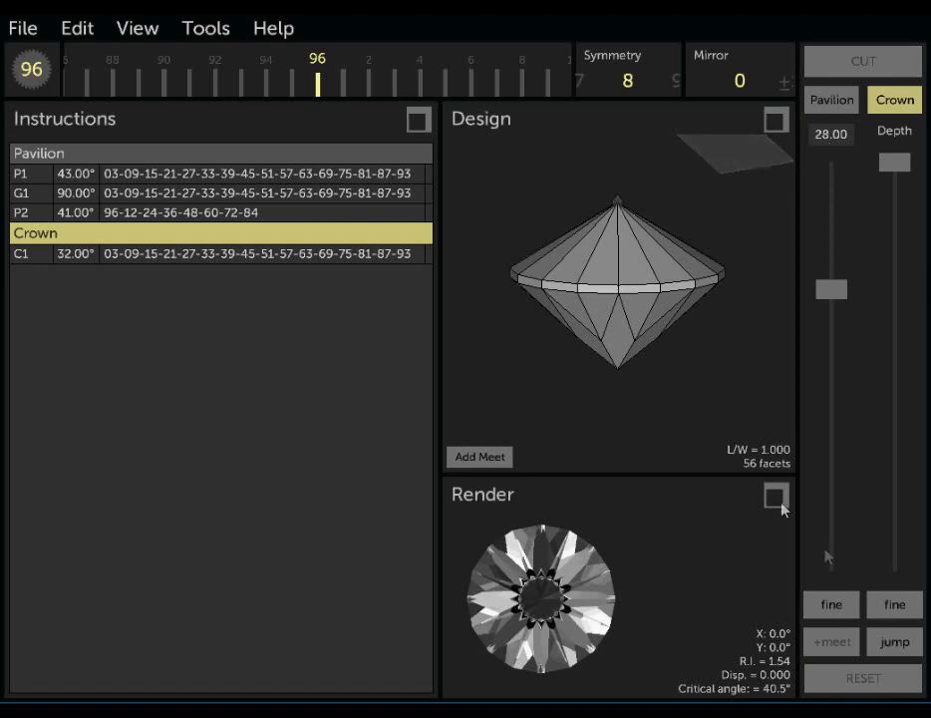
left_click(891, 643)
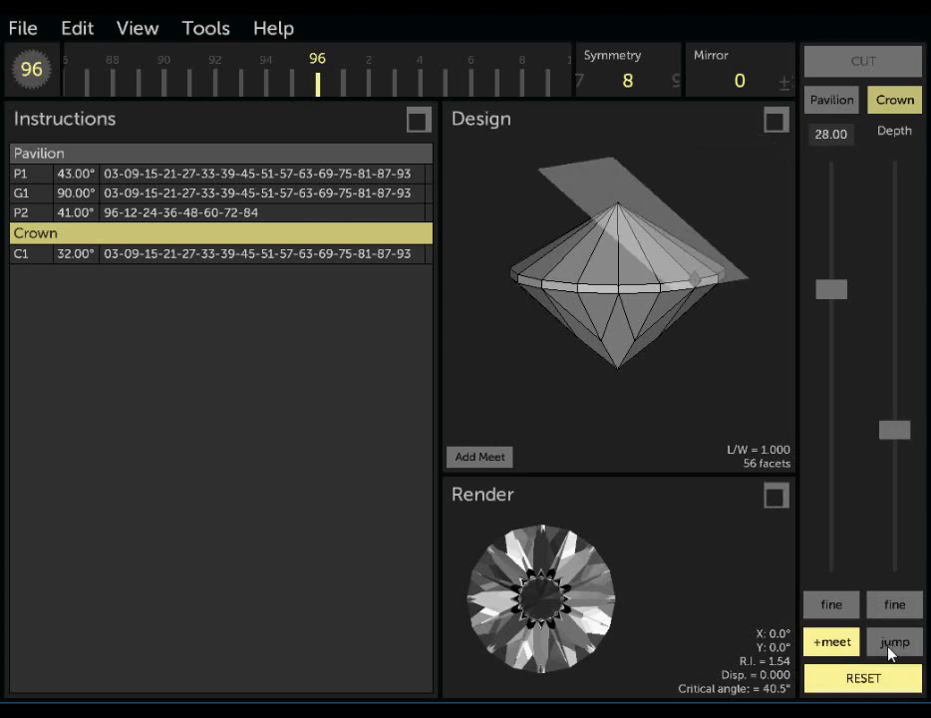
left_click(891, 643)
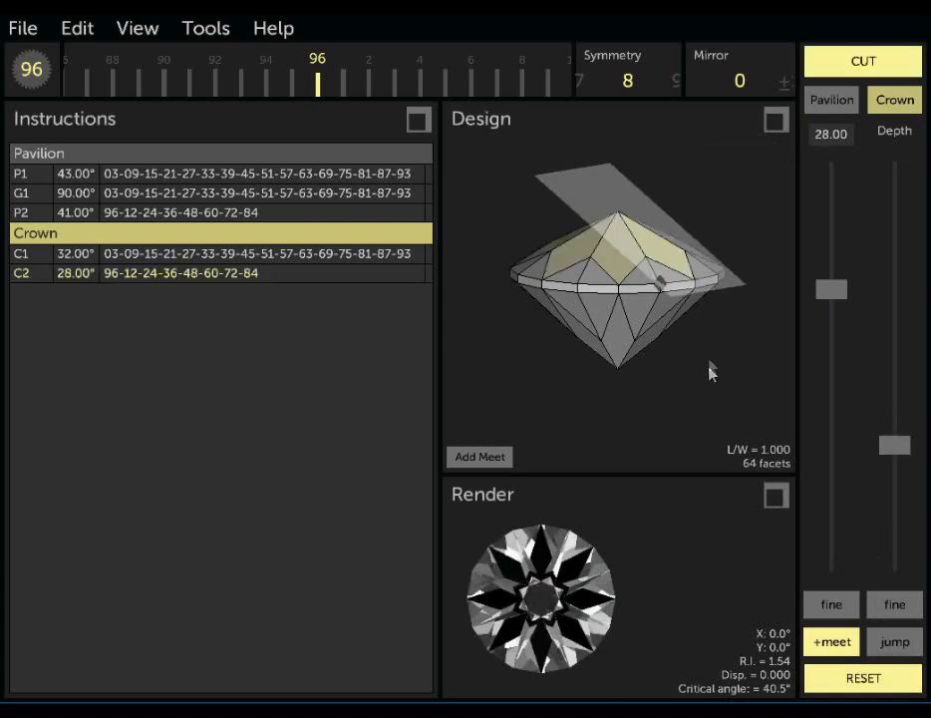
left_click(837, 62)
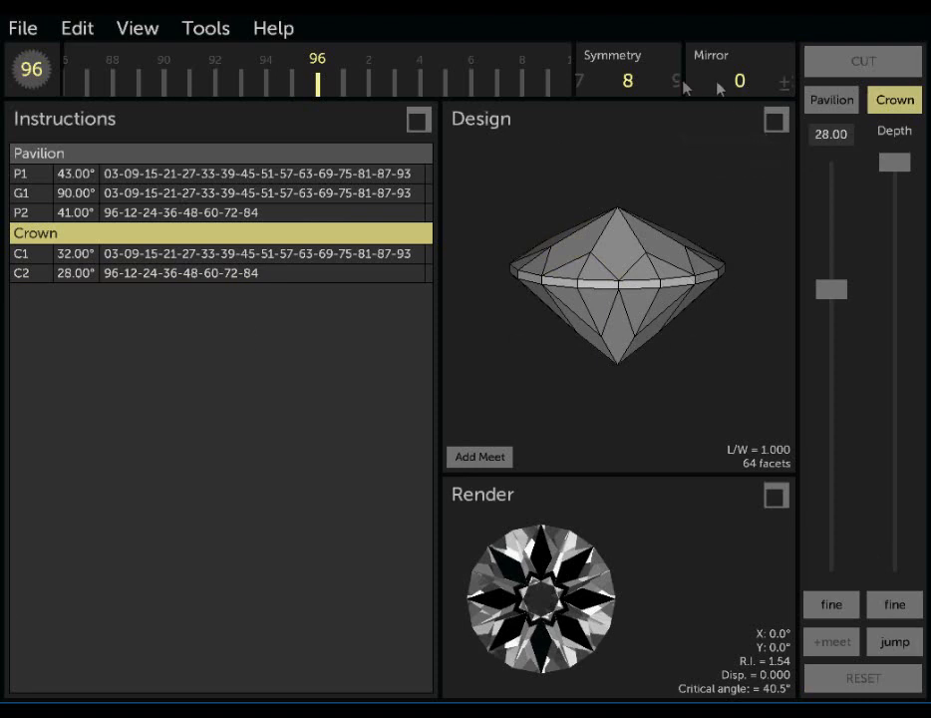
- Cut a third eight-fold crown tier at index 6 and 13°, jumping its depth down to the second meetpoint
left_click(478, 78)
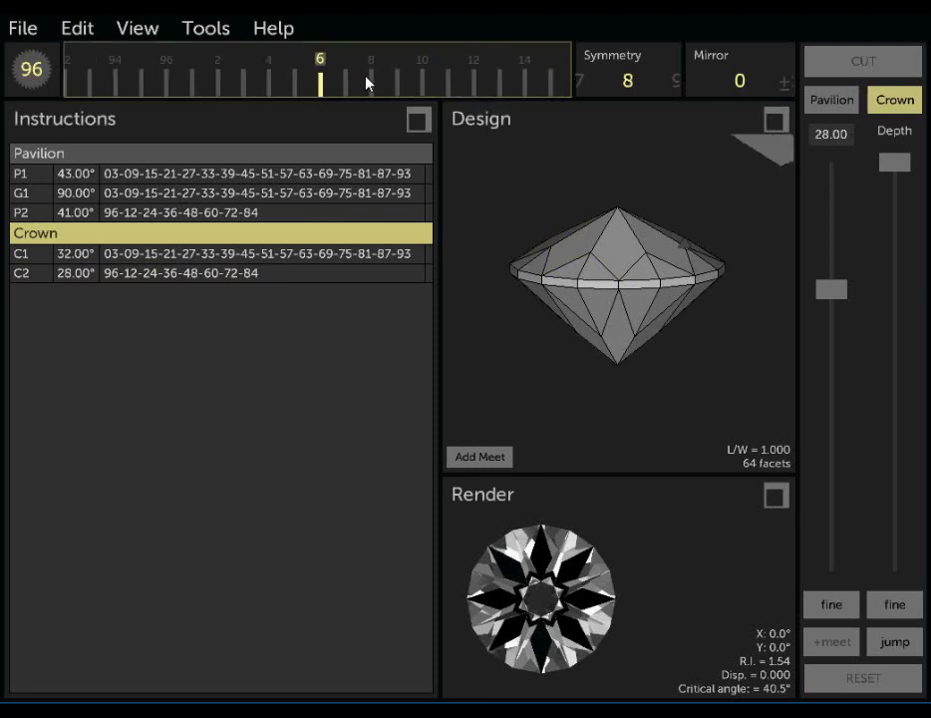
left_click(837, 137)
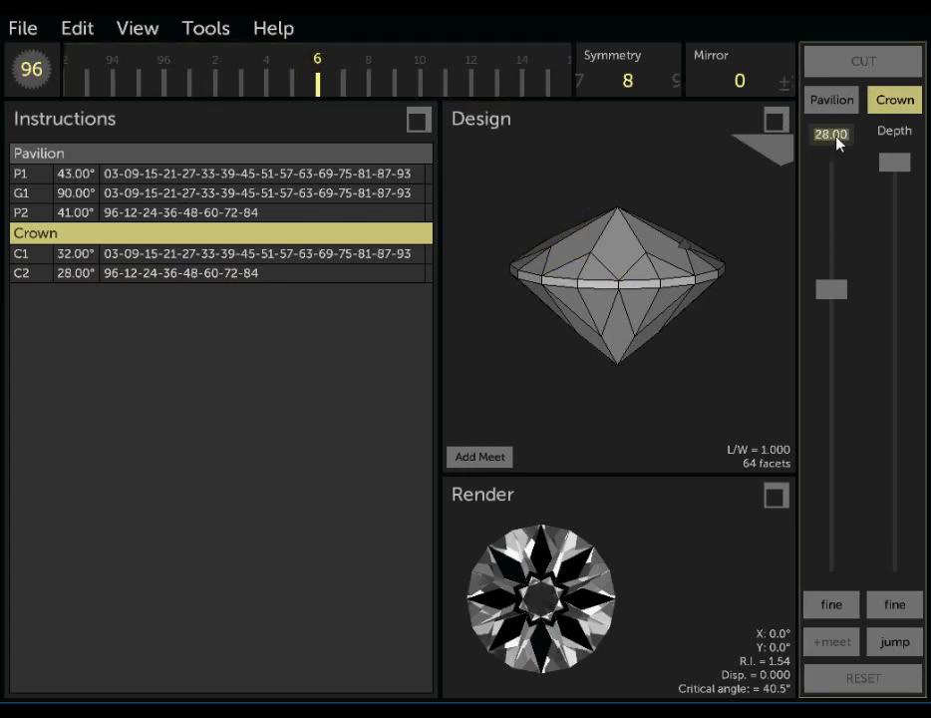
type("13")
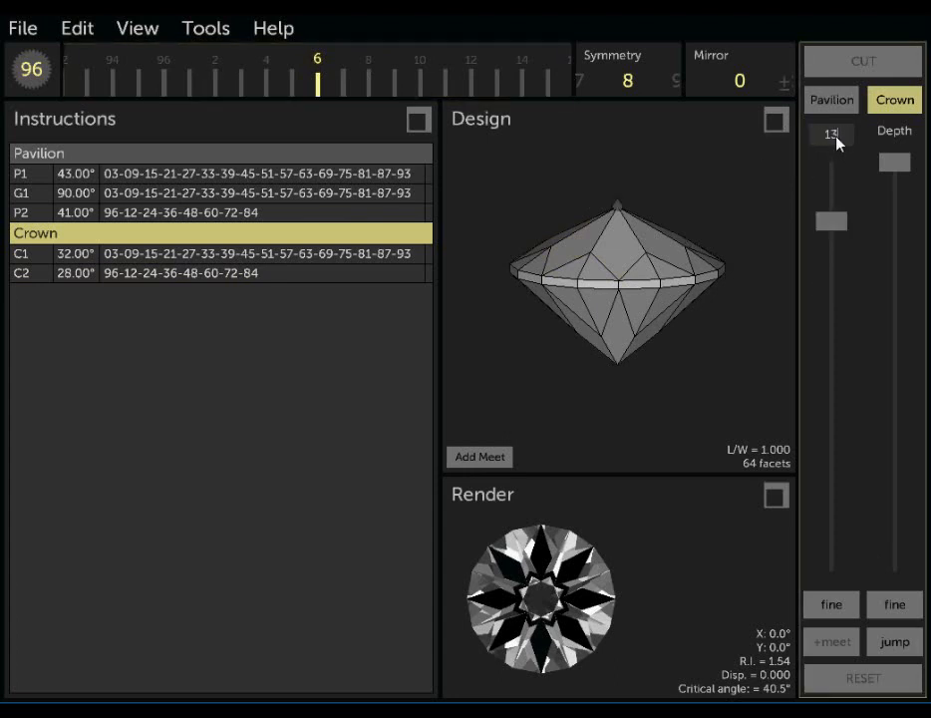
left_click(894, 642)
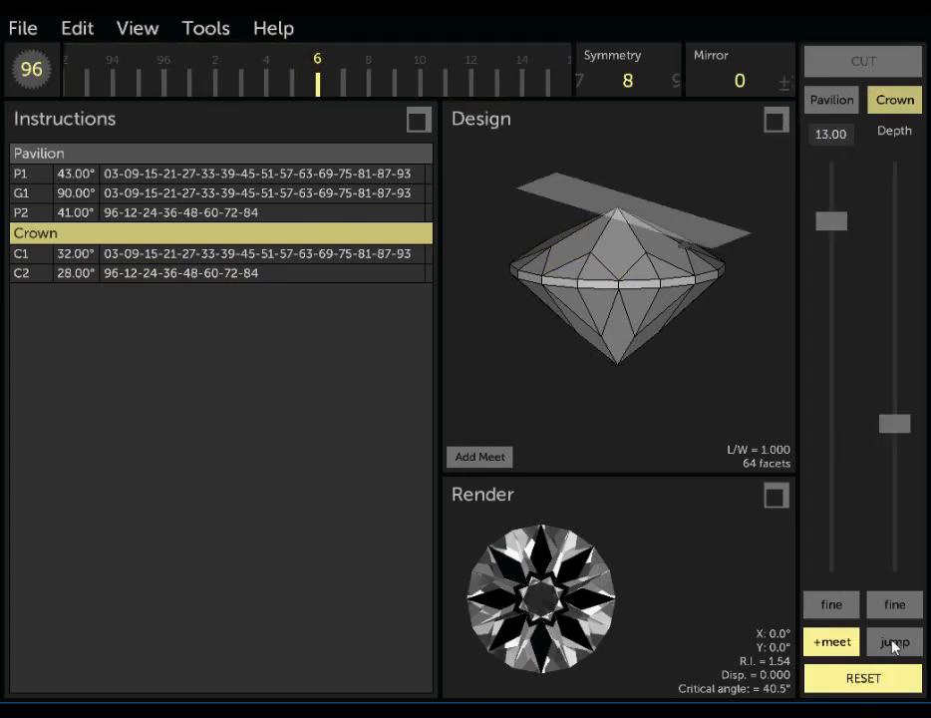
left_click(894, 644)
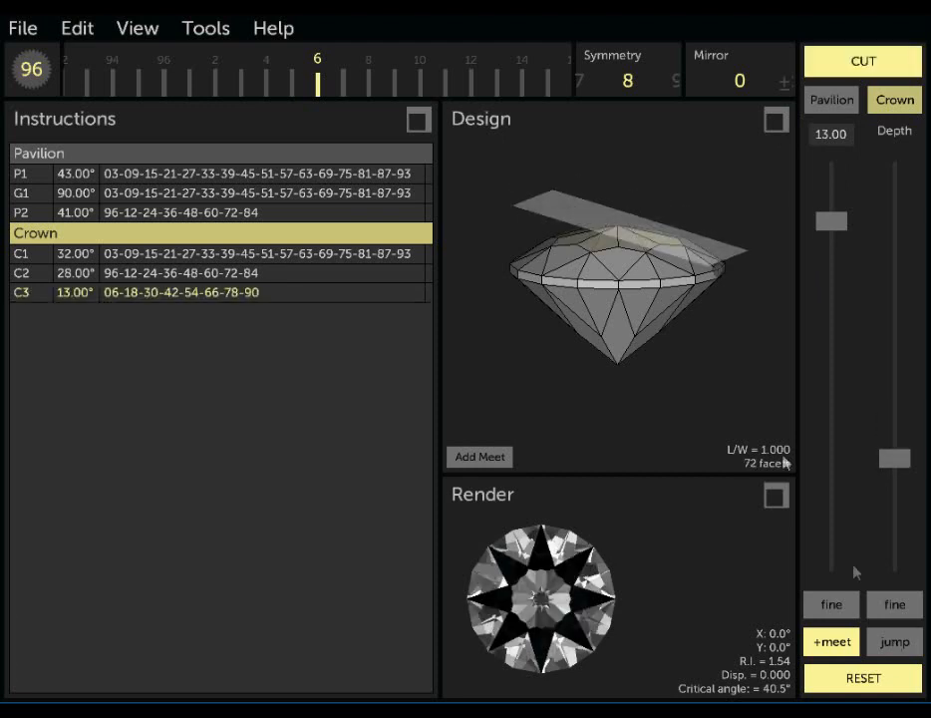
left_click(817, 67)
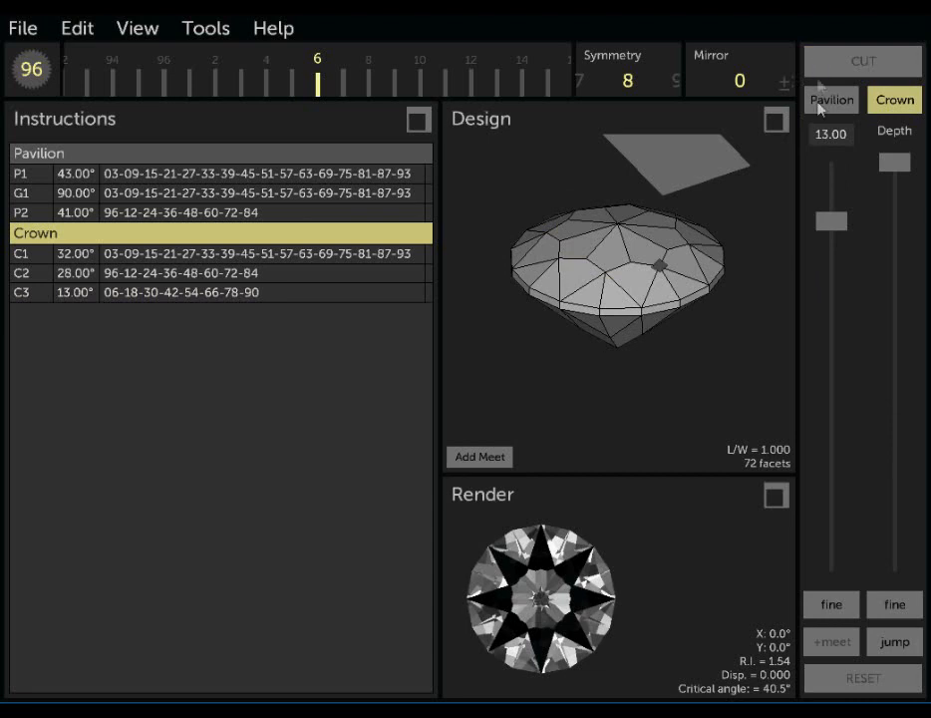
- Cut the table at 0°, jumping its depth to the second meetpoint, and tilt the rendered stone slightly
left_click_drag(835, 227, 842, 151)
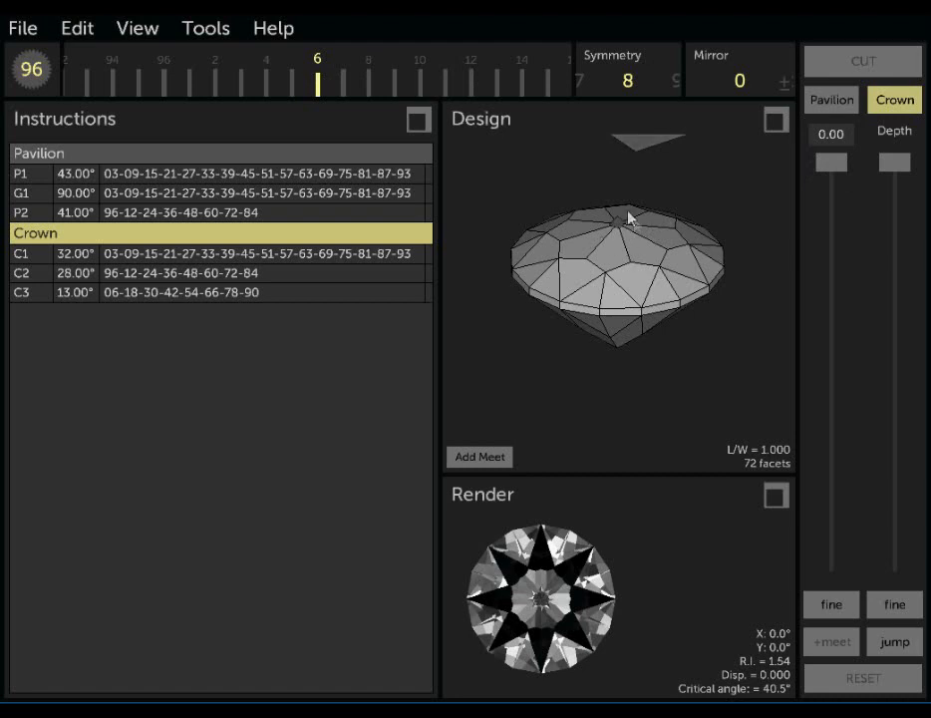
left_click(907, 641)
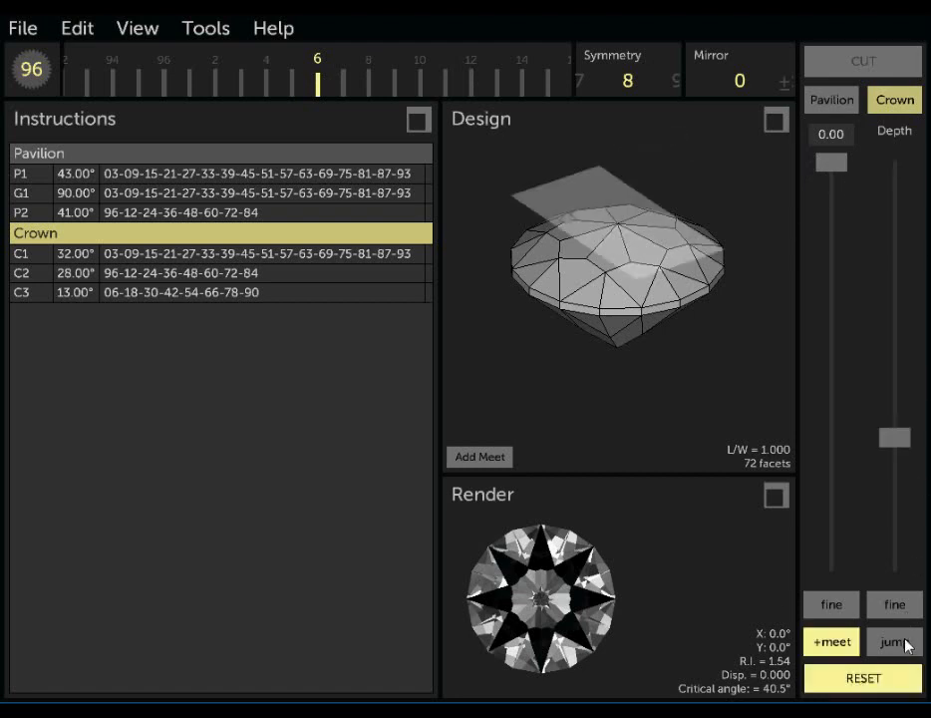
left_click(907, 643)
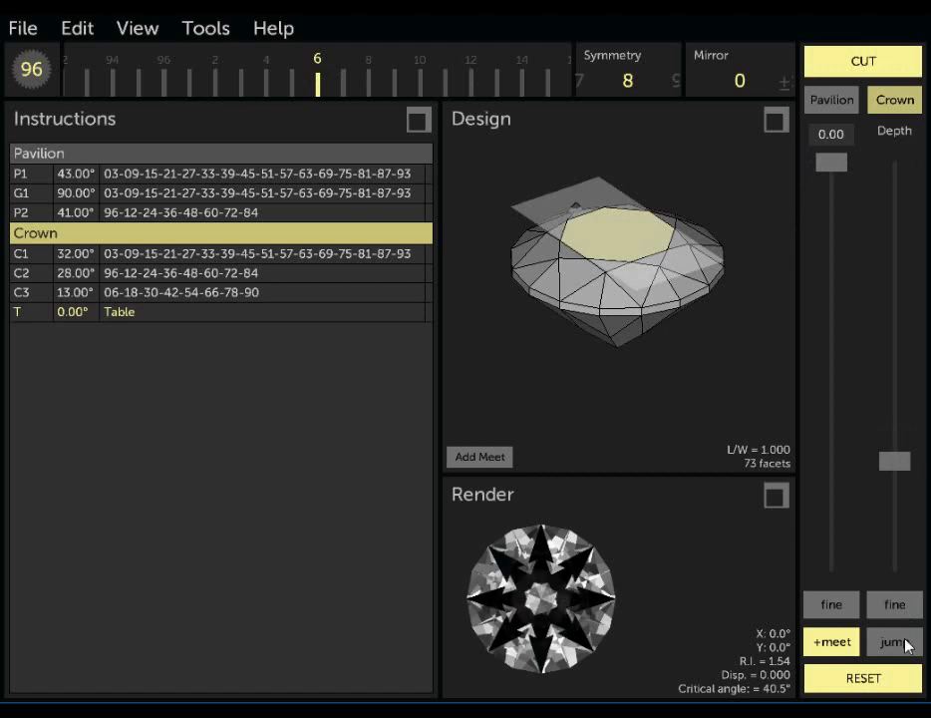
left_click(864, 64)
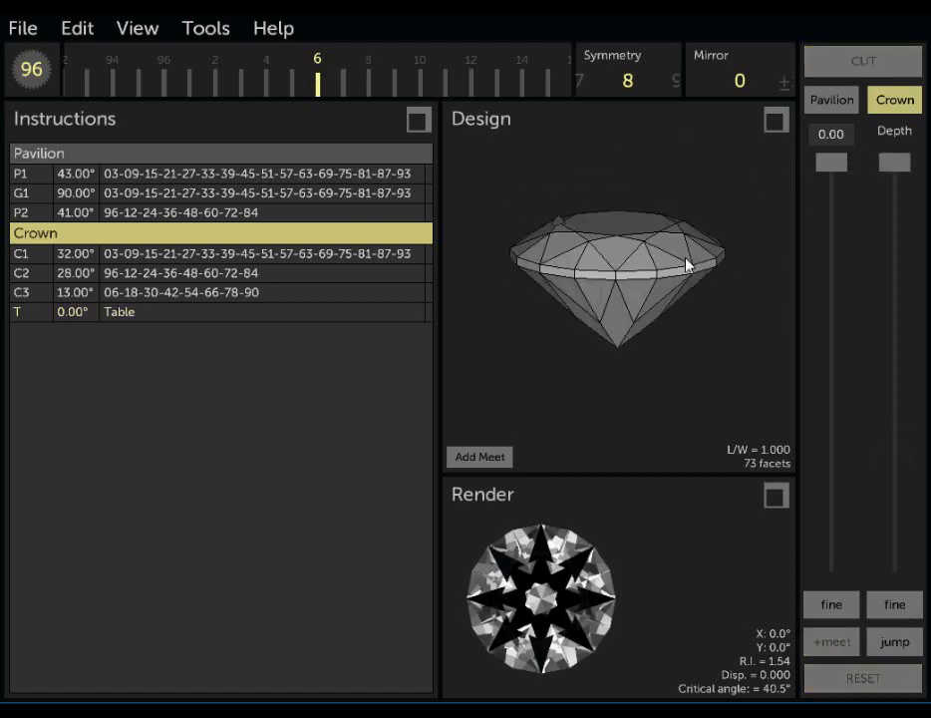
left_click_drag(585, 628, 606, 609)
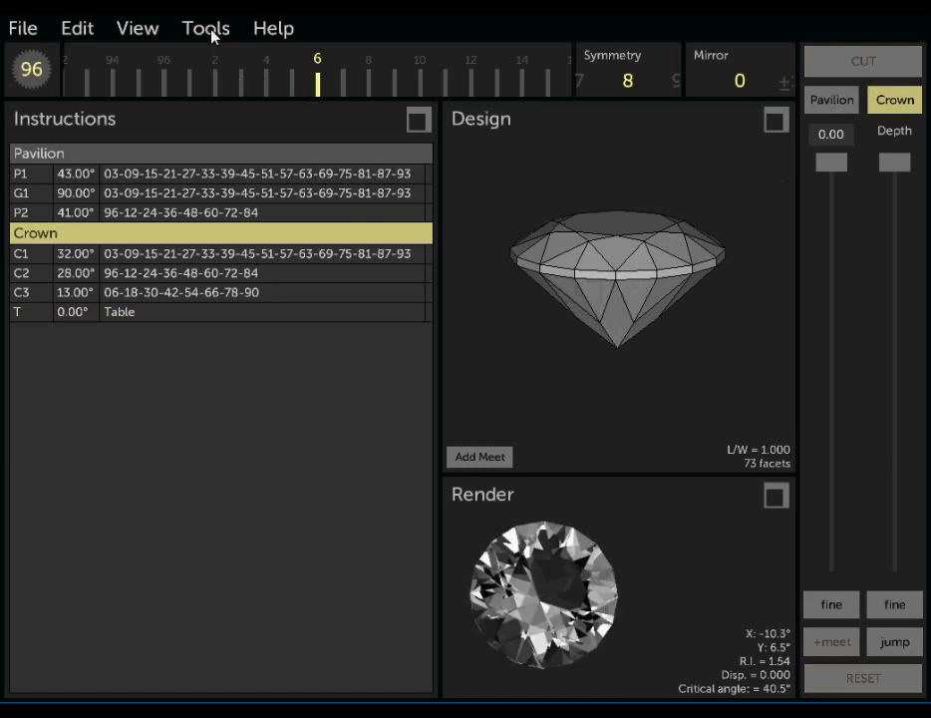
- Resize the girdle to 2.0% of the stone's width and inspect the thinner girdle from the side
left_click(88, 27)
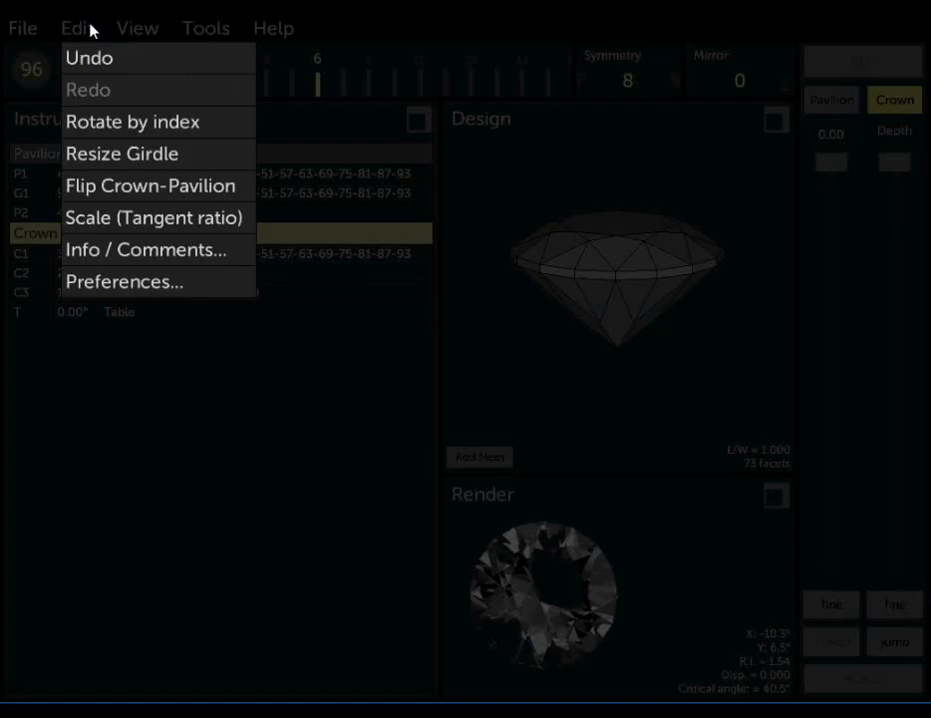
left_click(117, 155)
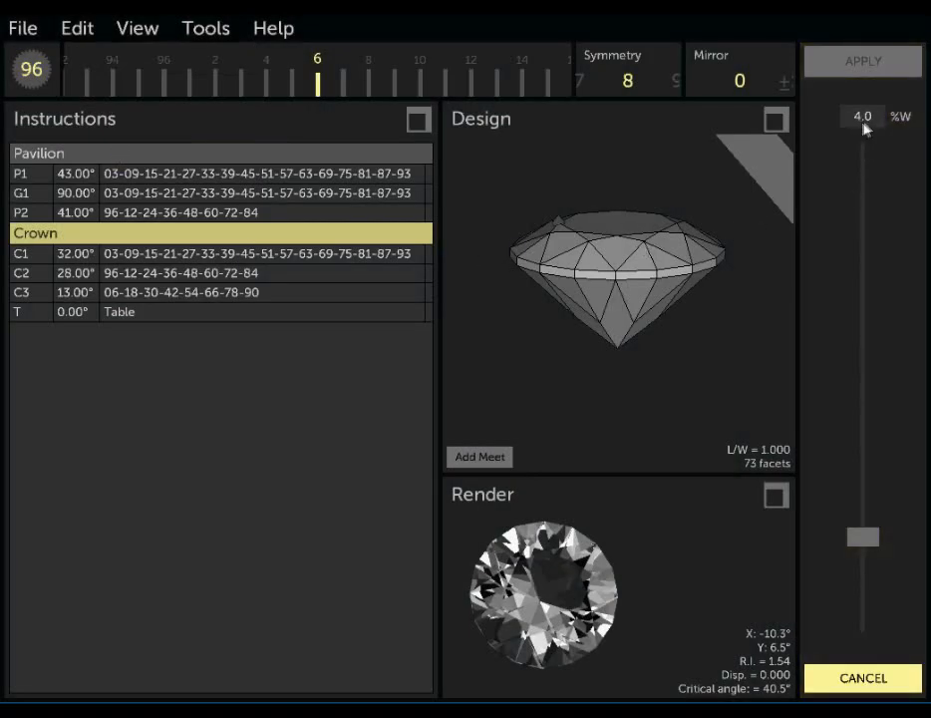
left_click(873, 119)
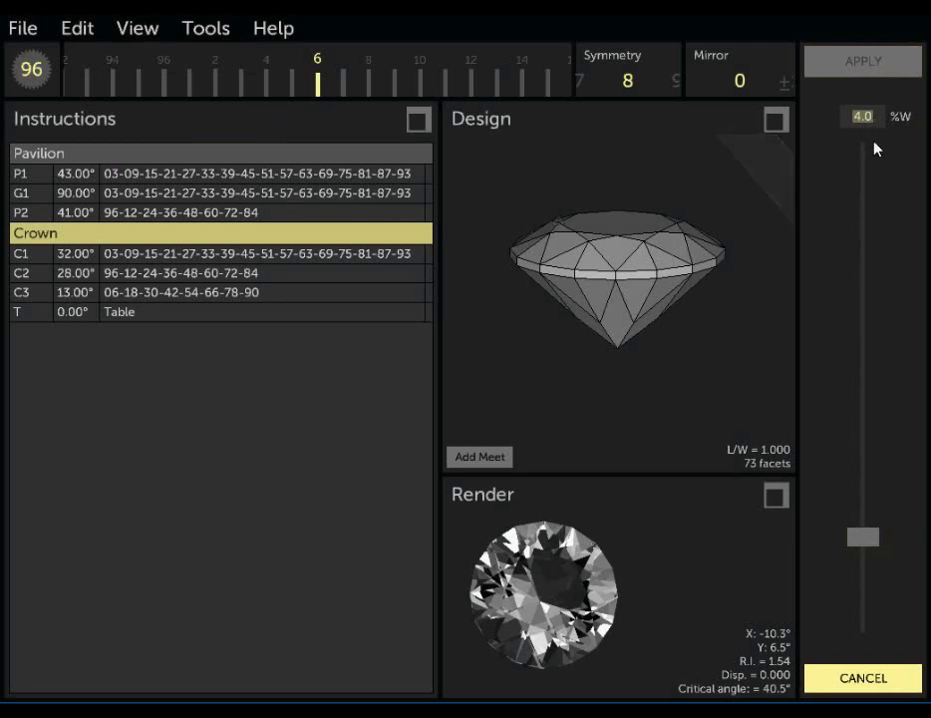
type("2")
key("Return")
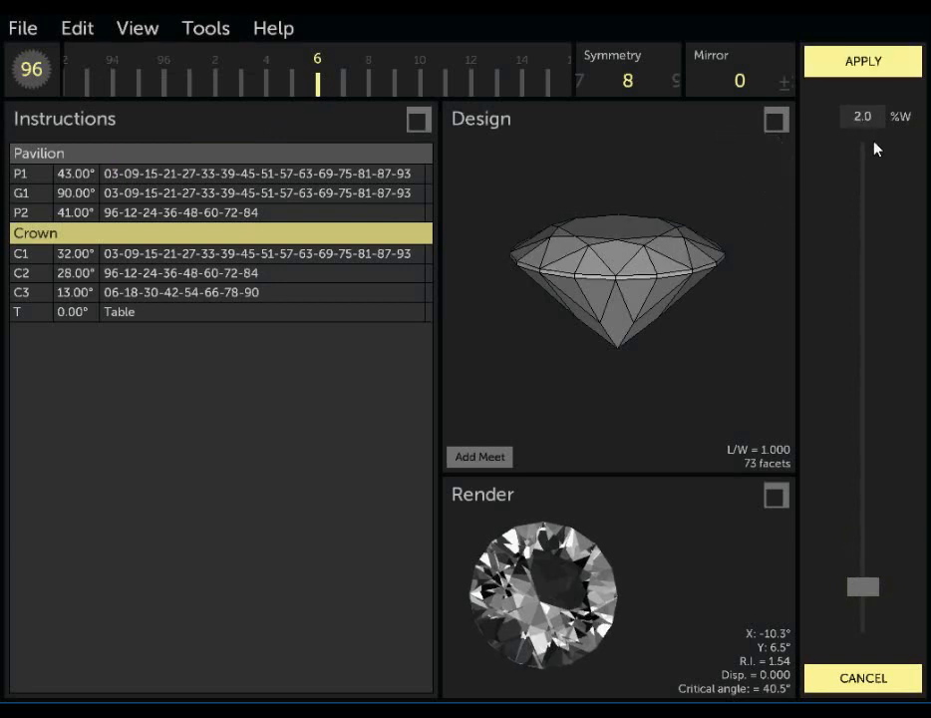
left_click(873, 65)
left_click_drag(642, 307, 661, 284)
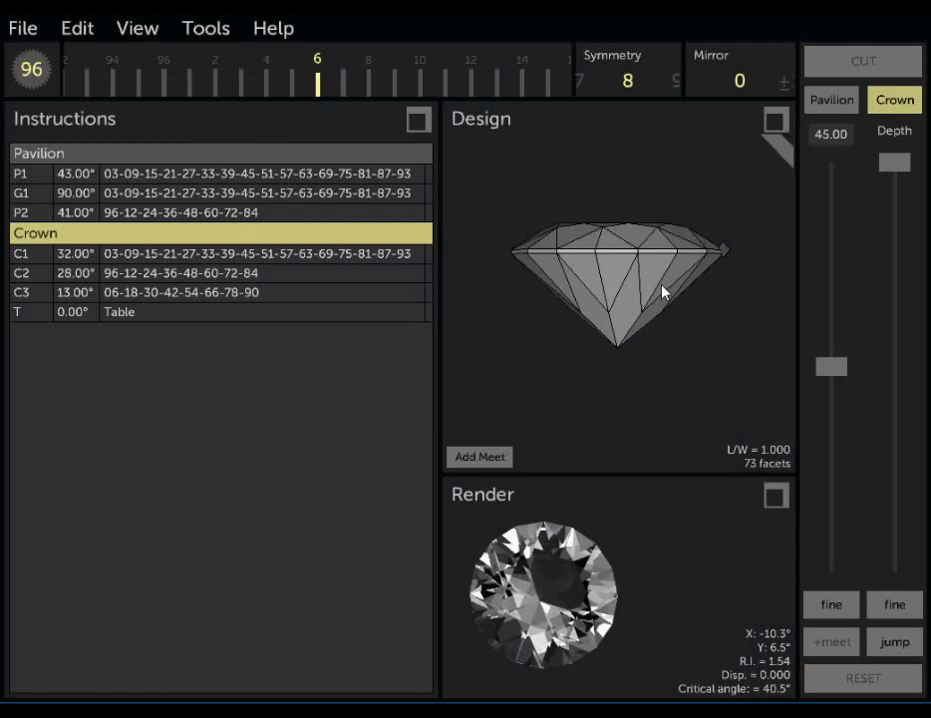
scroll(637, 247, "up", 4)
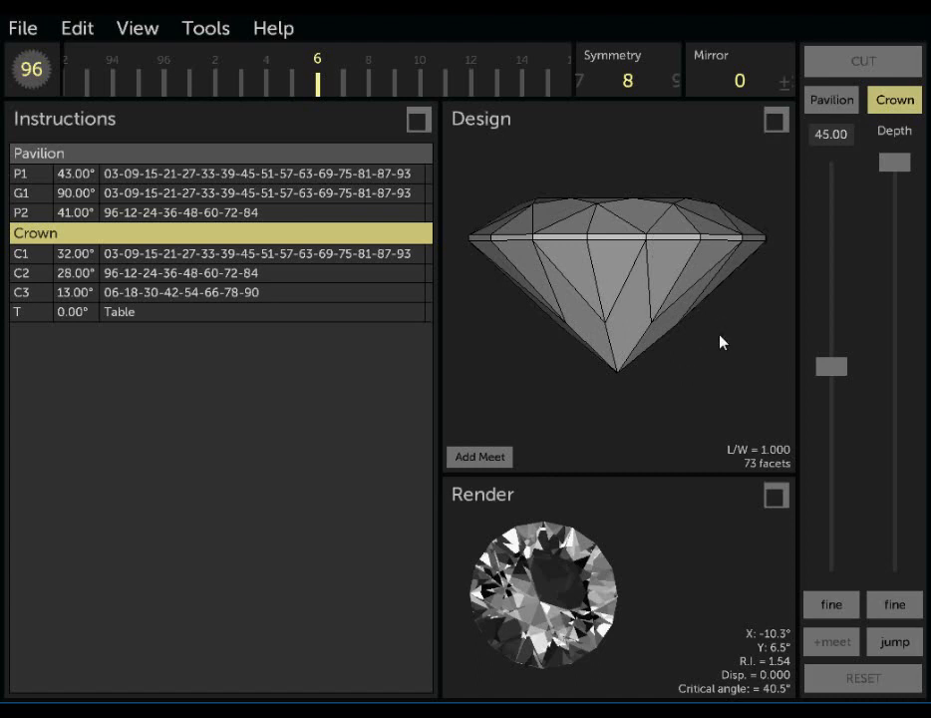
left_click_drag(721, 340, 699, 361)
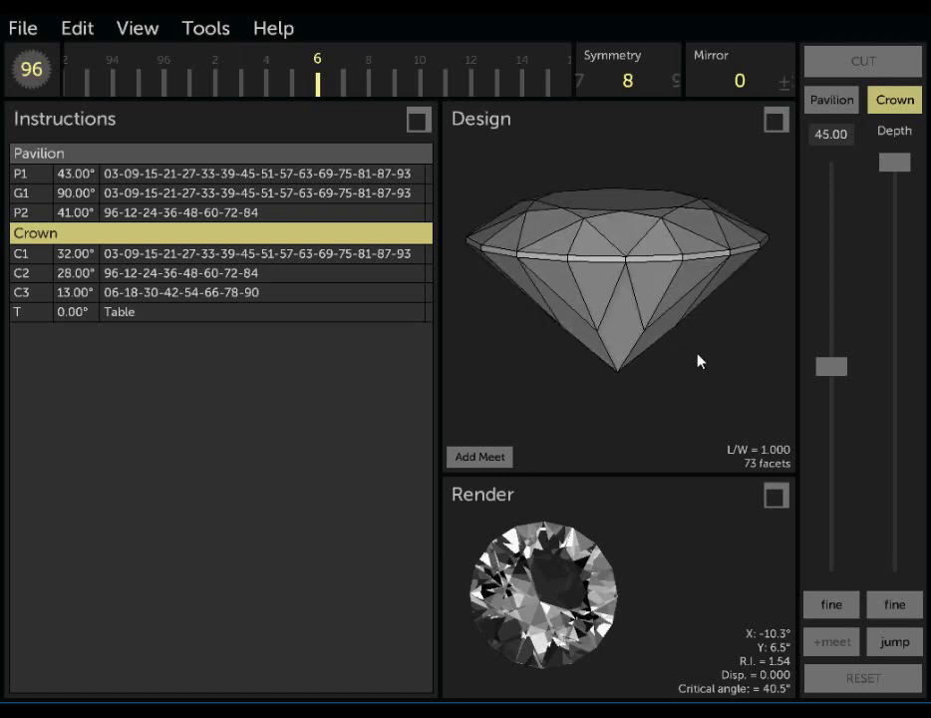